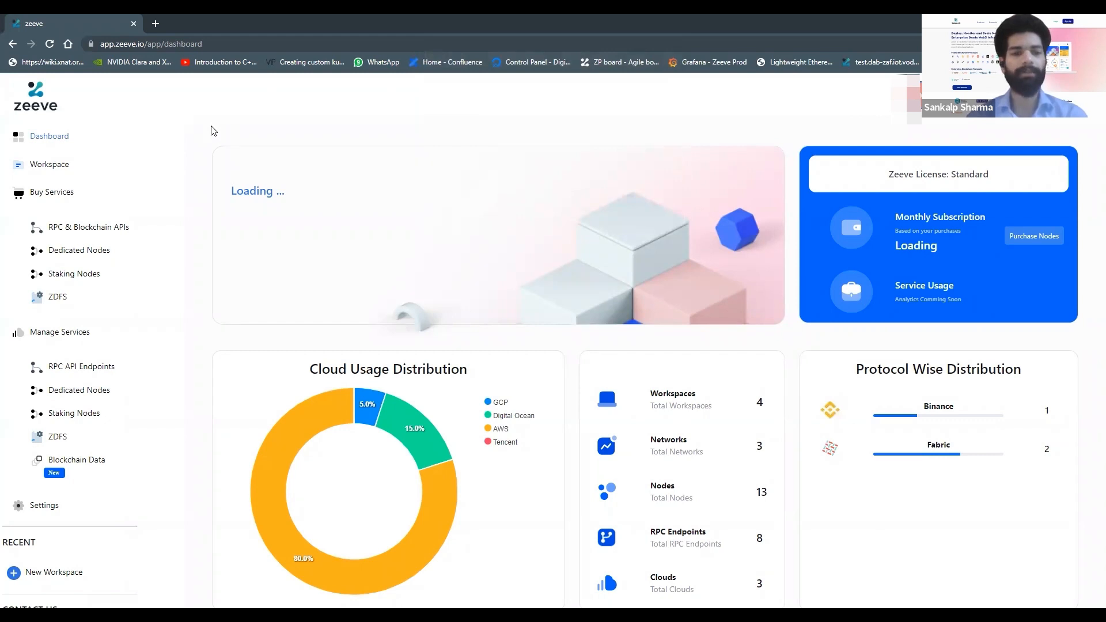
Step: Scroll through the dashboard to review cloud usage, protocol distribution and resource totals
{"action": "scroll", "coordinate": [211, 130], "scroll_direction": "down", "scroll_amount": 2}
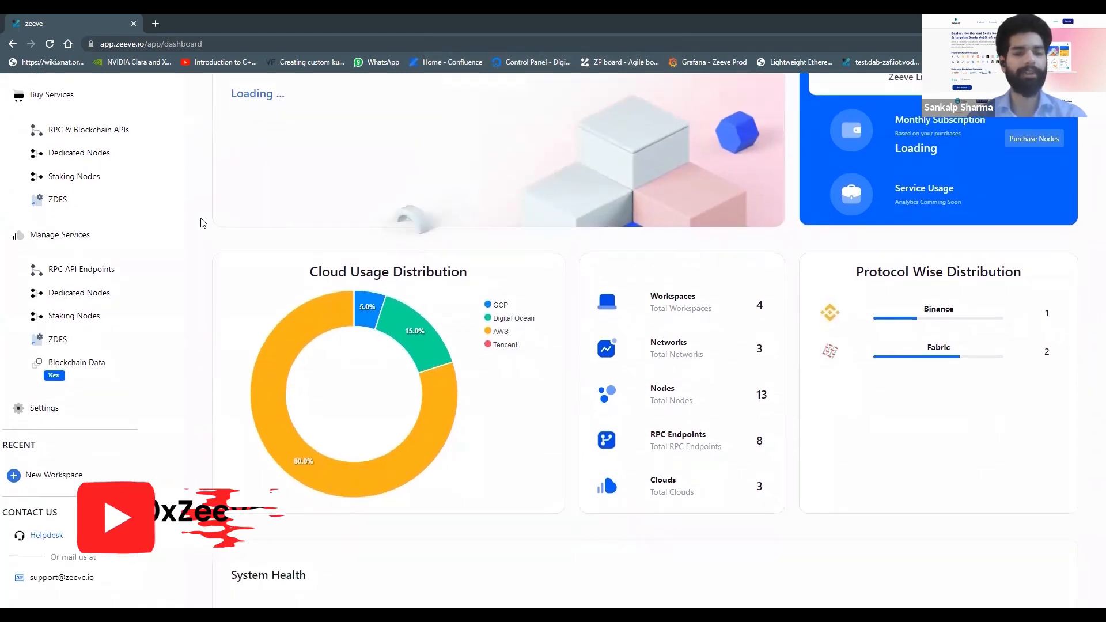
{"action": "scroll", "coordinate": [201, 223], "scroll_direction": "down", "scroll_amount": 1}
{"action": "scroll", "coordinate": [201, 223], "scroll_direction": "down", "scroll_amount": 1}
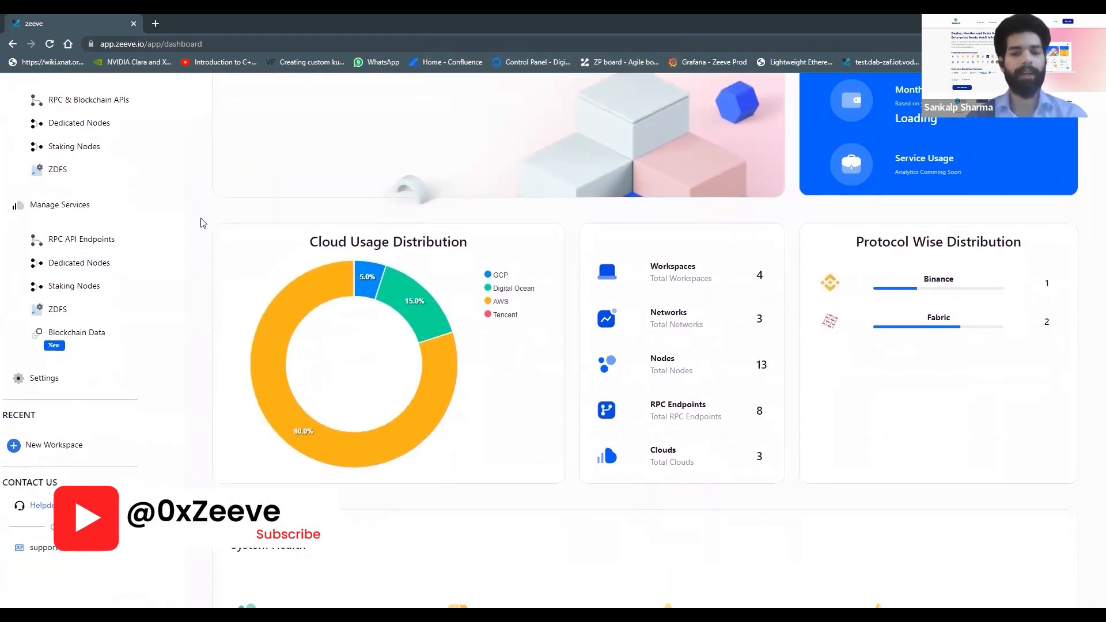
{"action": "scroll", "coordinate": [201, 224], "scroll_direction": "down", "scroll_amount": 2}
{"action": "scroll", "coordinate": [201, 223], "scroll_direction": "down", "scroll_amount": 2}
{"action": "scroll", "coordinate": [201, 223], "scroll_direction": "up", "scroll_amount": 5}
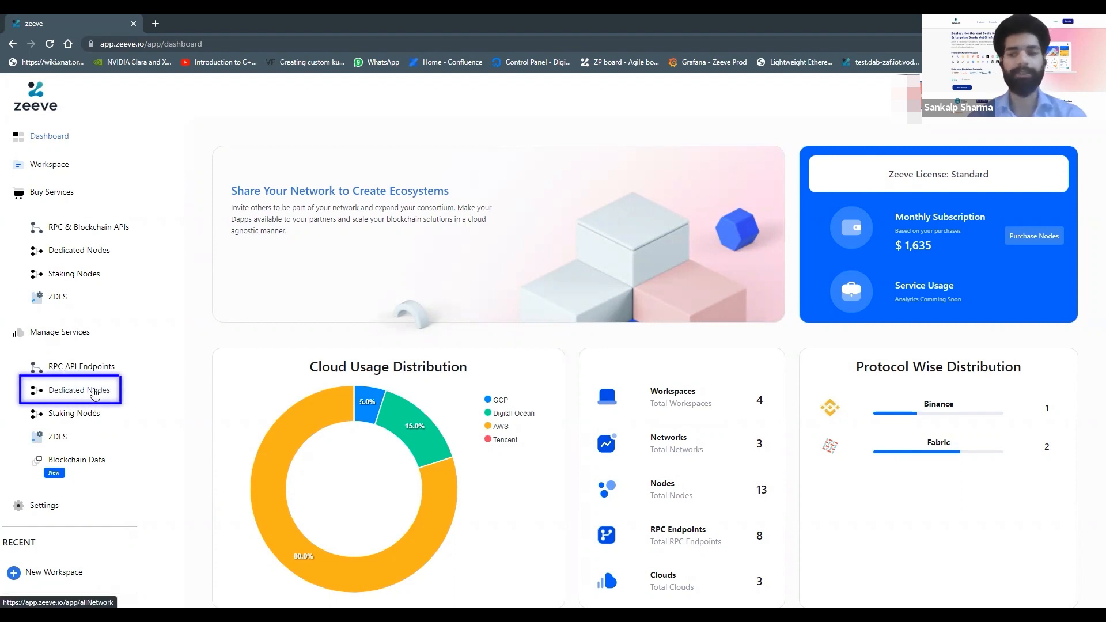
Step: Open the dedicated network list, start adding a network, and browse the available node subscriptions
{"action": "left_click", "coordinate": [95, 393]}
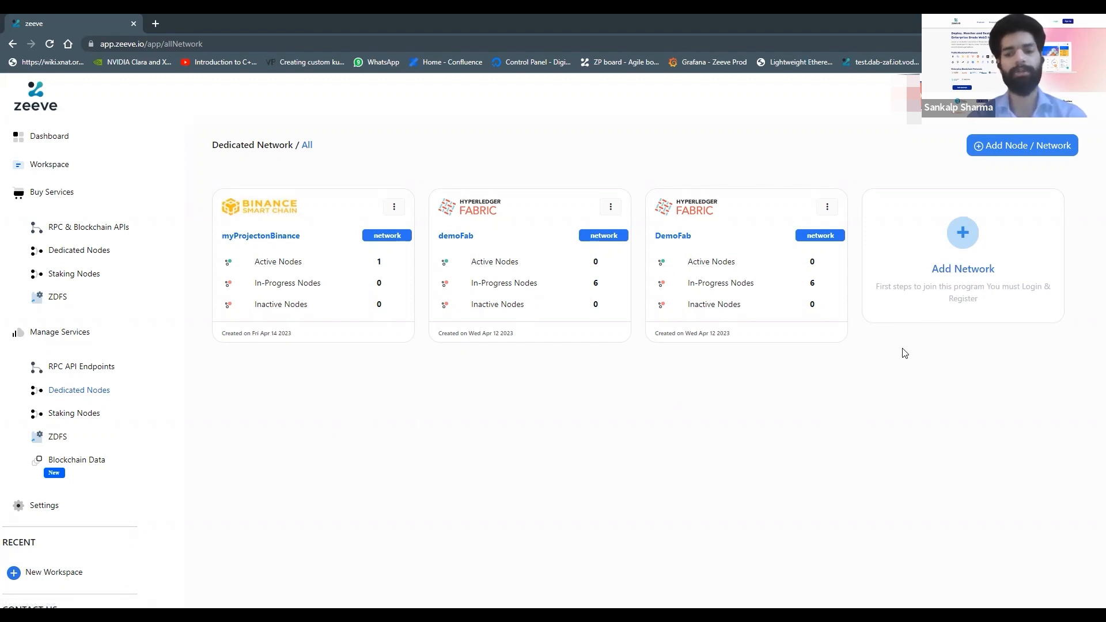
{"action": "left_click", "coordinate": [957, 249]}
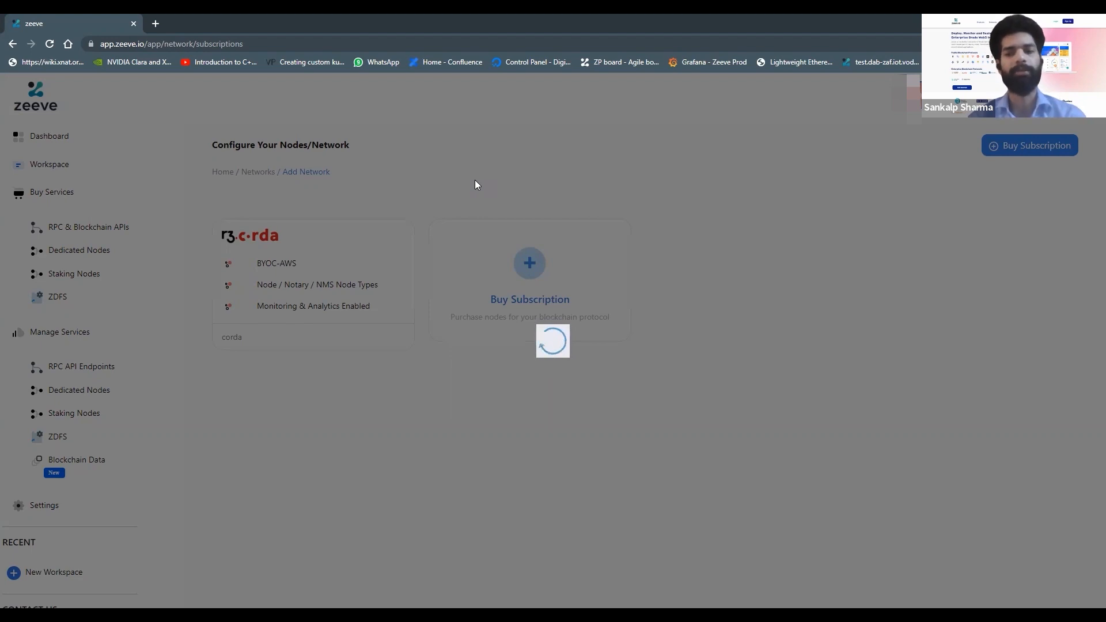
{"action": "scroll", "coordinate": [184, 335], "scroll_direction": "down", "scroll_amount": 4}
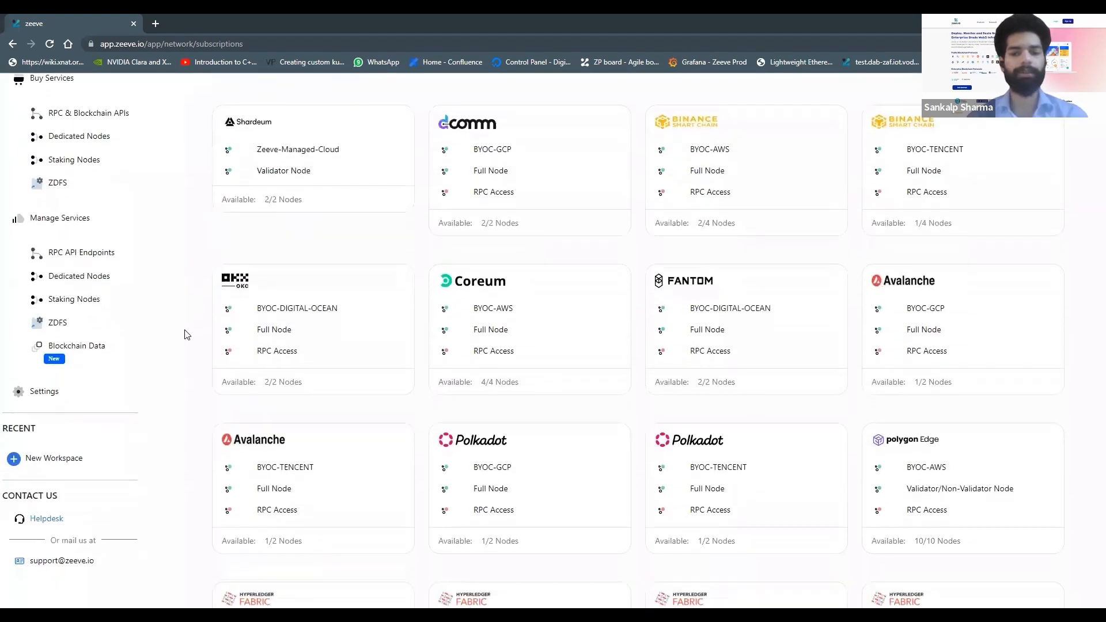
{"action": "scroll", "coordinate": [184, 334], "scroll_direction": "up", "scroll_amount": 3}
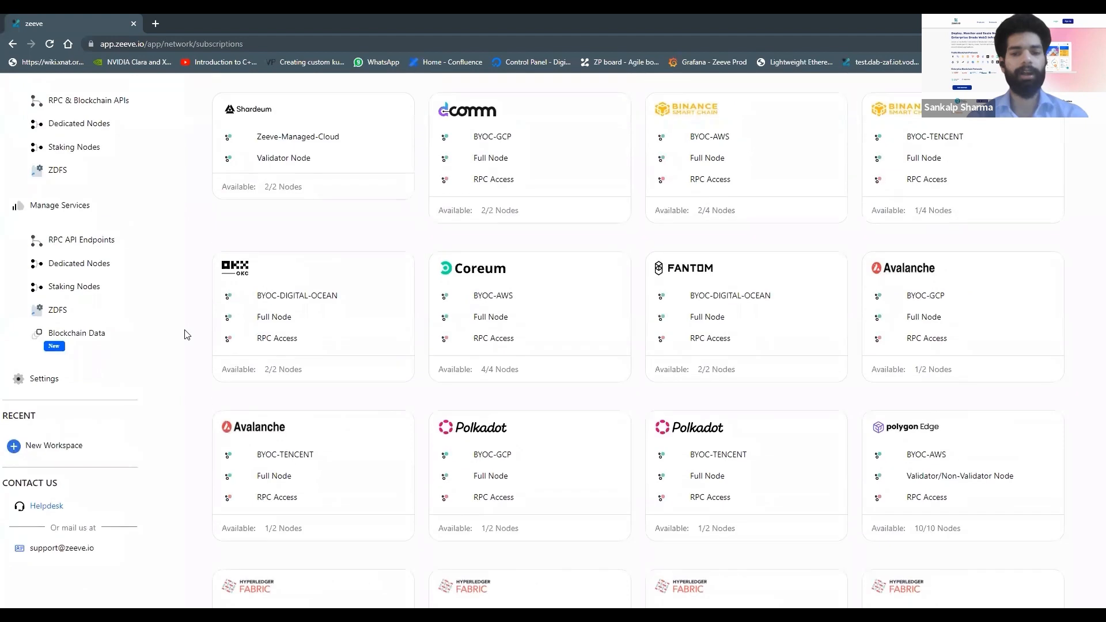
{"action": "scroll", "coordinate": [185, 335], "scroll_direction": "down", "scroll_amount": 3}
{"action": "scroll", "coordinate": [187, 335], "scroll_direction": "down", "scroll_amount": 3}
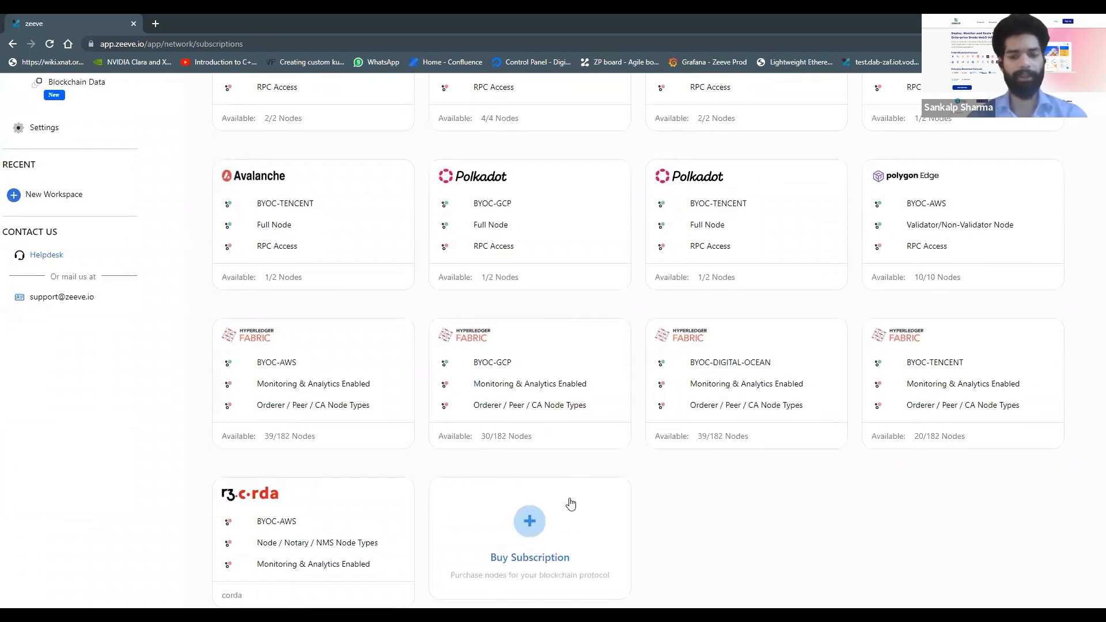
Step: From the node marketplace, configure a Binance Smart Chain subscription with Zeeve Managed Cloud, Full node type and 3 nodes
{"action": "left_click", "coordinate": [520, 529]}
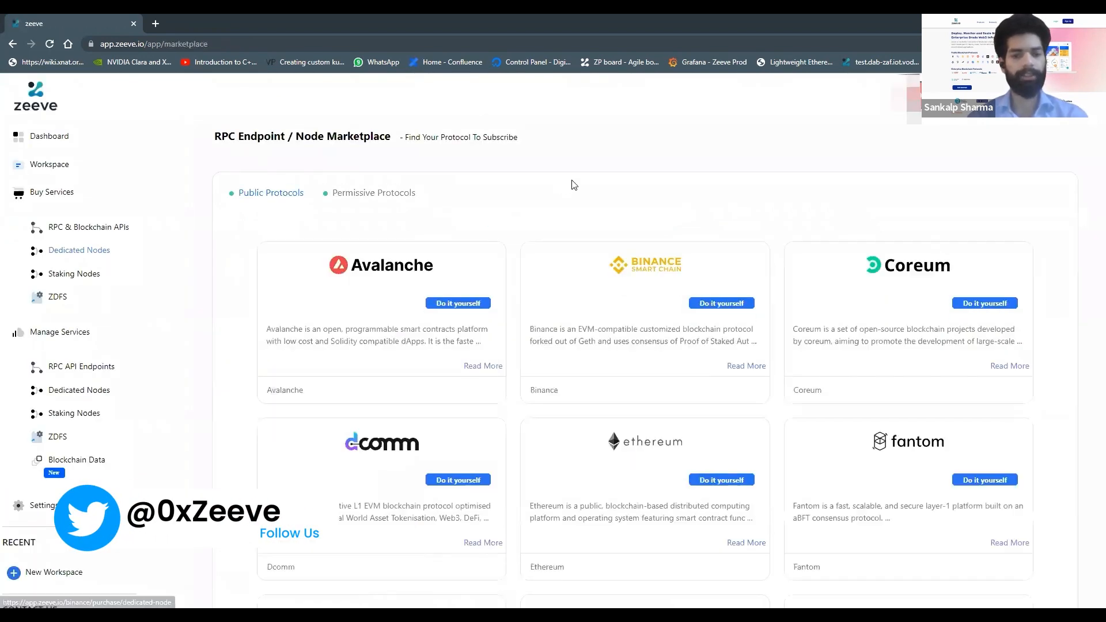
{"action": "left_click", "coordinate": [616, 299]}
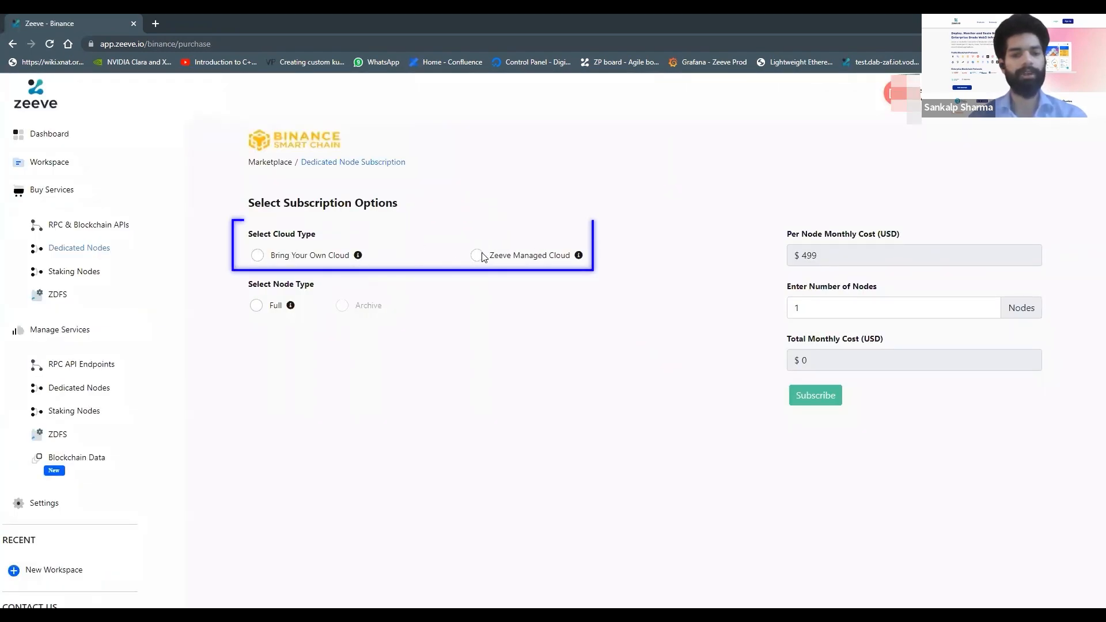
{"action": "left_click", "coordinate": [478, 256]}
{"action": "left_click", "coordinate": [254, 306]}
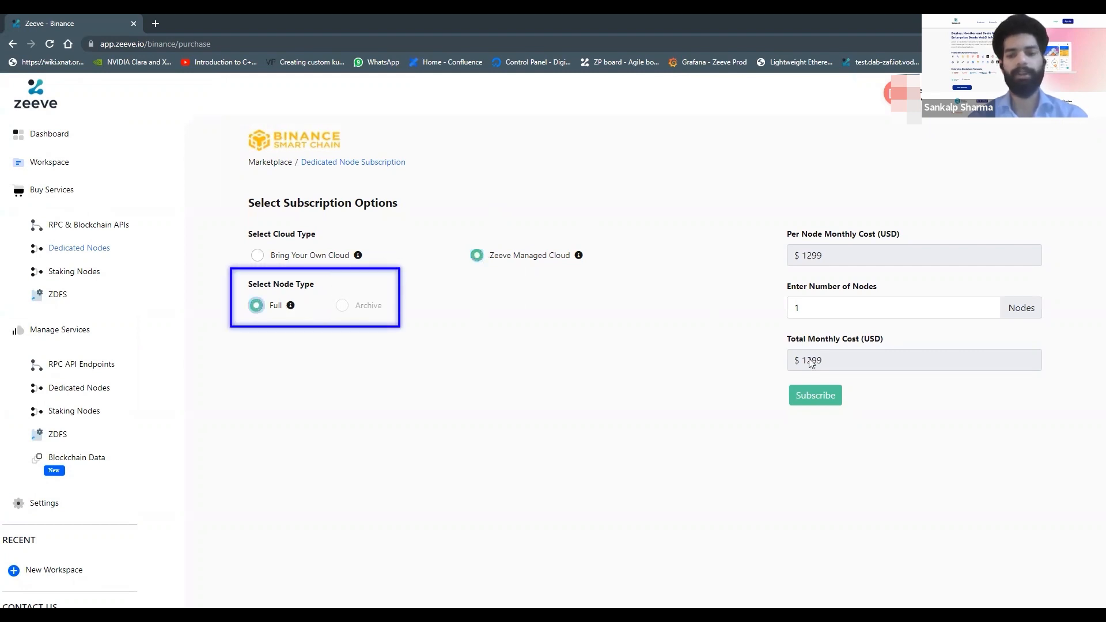
{"action": "left_click_drag", "start_coordinate": [818, 307], "coordinate": [781, 309]}
{"action": "type", "text": "3"}
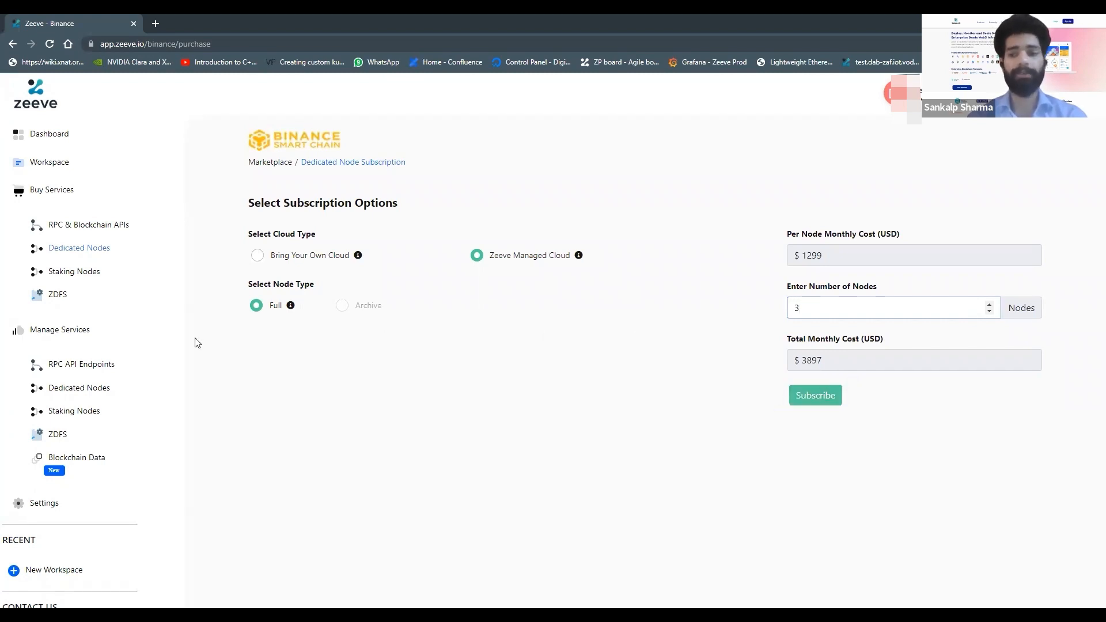
Step: Return to dedicated nodes, add a network, and pick the Binance Smart Chain BYOC-AWS Full Node subscription
{"action": "left_click", "coordinate": [80, 394]}
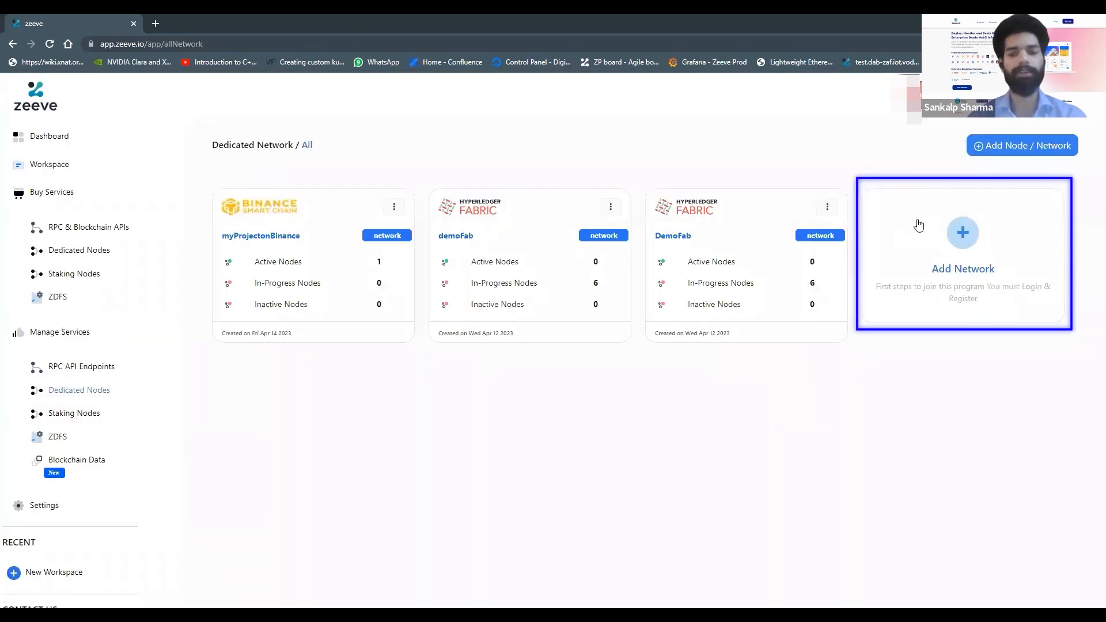
{"action": "left_click", "coordinate": [919, 225]}
{"action": "scroll", "coordinate": [607, 366], "scroll_direction": "down", "scroll_amount": 1}
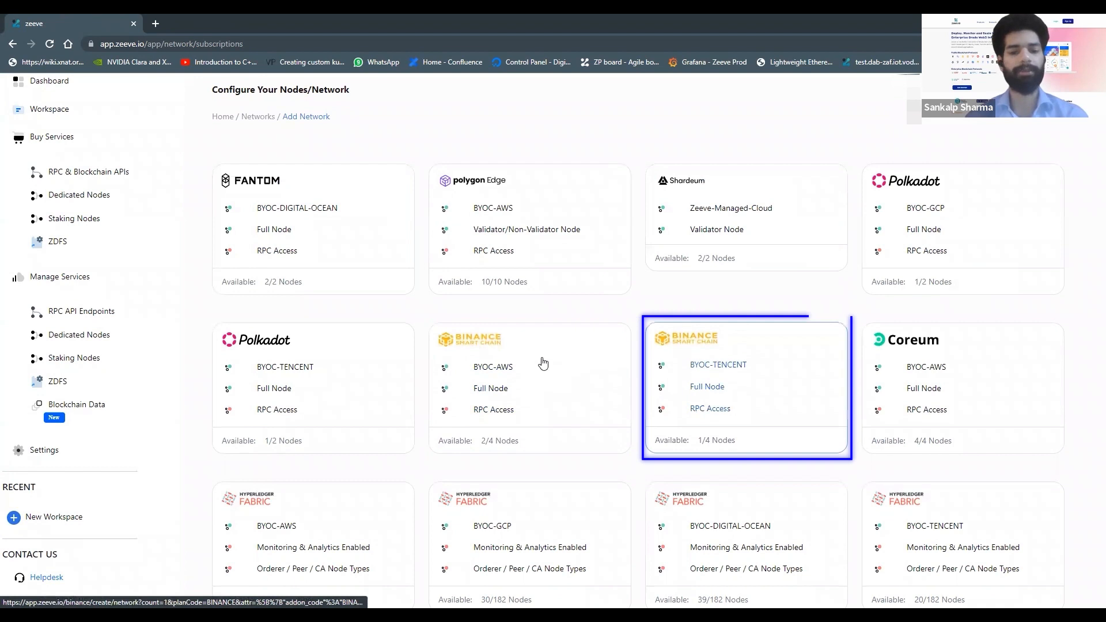
{"action": "scroll", "coordinate": [537, 386], "scroll_direction": "down", "scroll_amount": 3}
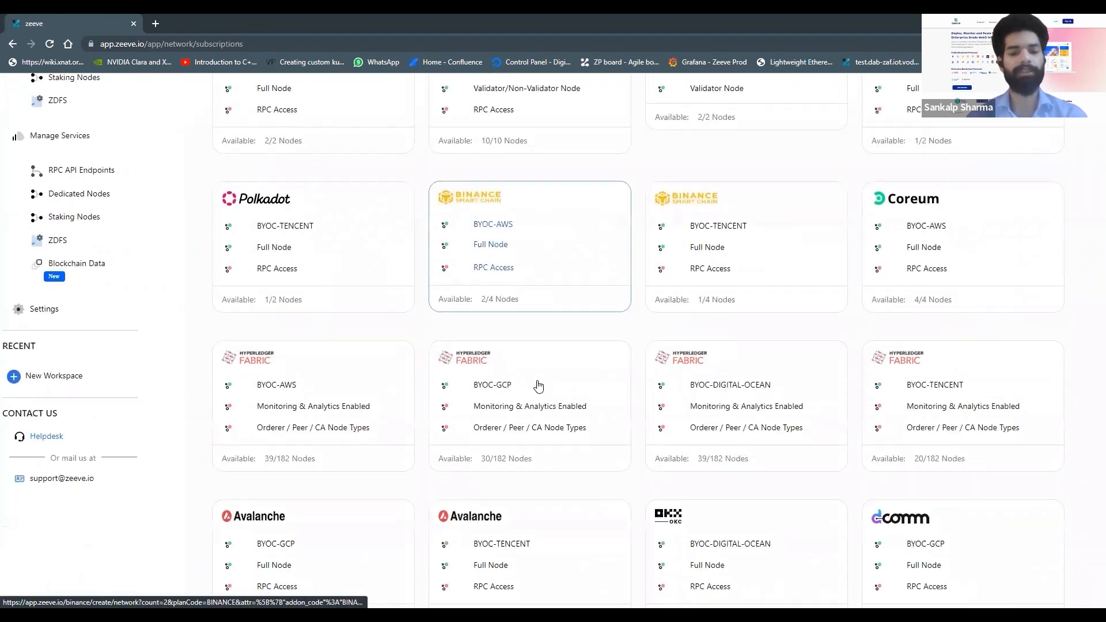
{"action": "scroll", "coordinate": [538, 386], "scroll_direction": "down", "scroll_amount": 2}
{"action": "scroll", "coordinate": [539, 383], "scroll_direction": "up", "scroll_amount": 6}
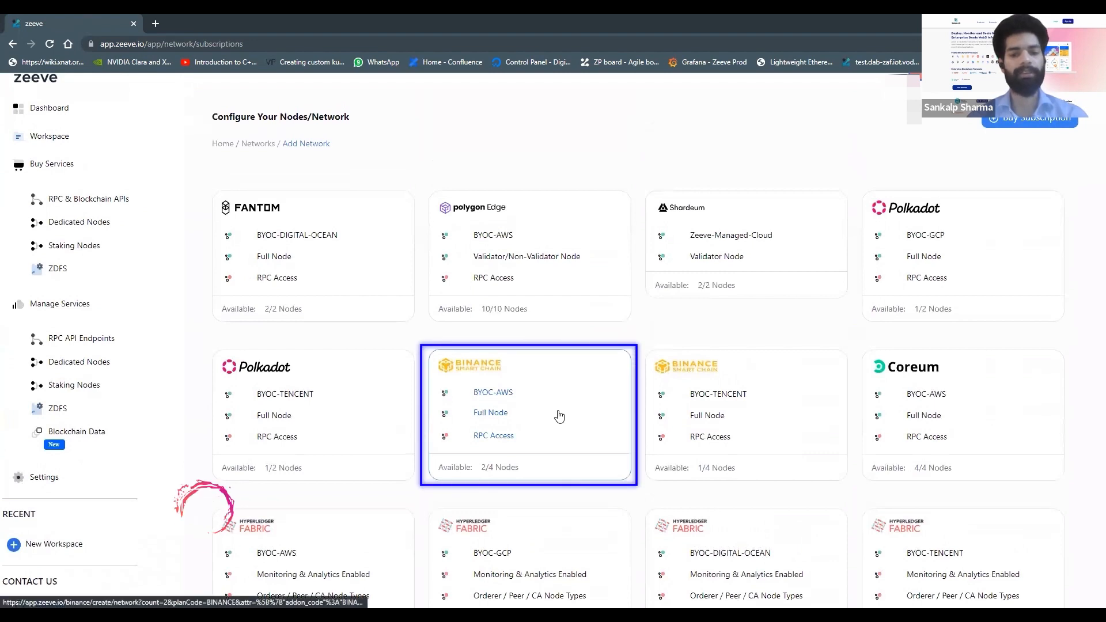
{"action": "left_click", "coordinate": [558, 415]}
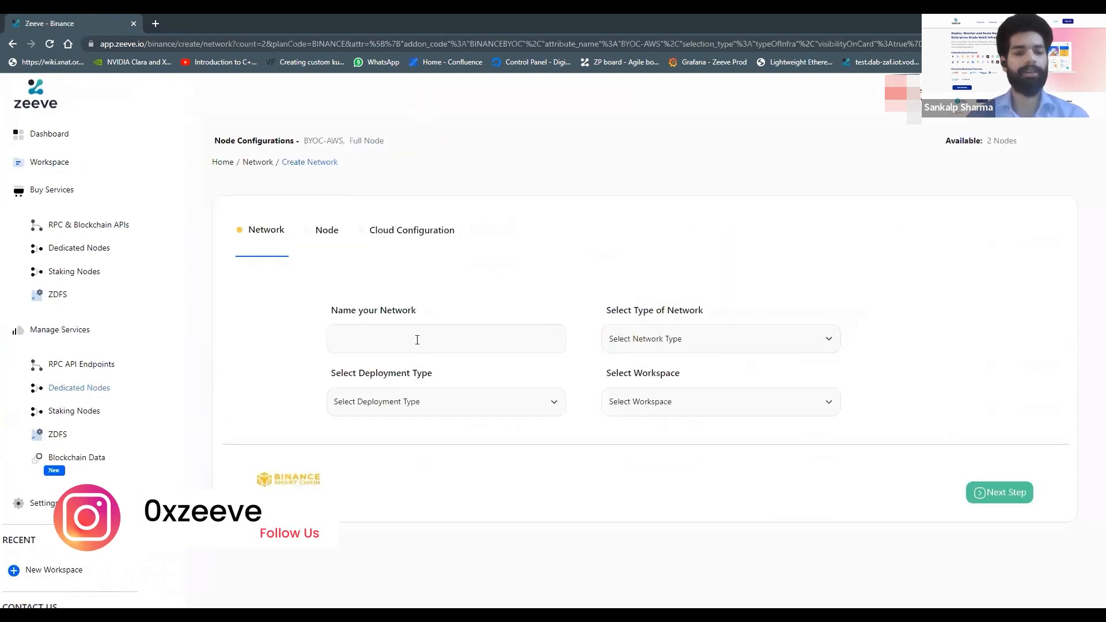
Step: Name the network BinanceSmartchainNet
{"action": "left_click", "coordinate": [417, 340]}
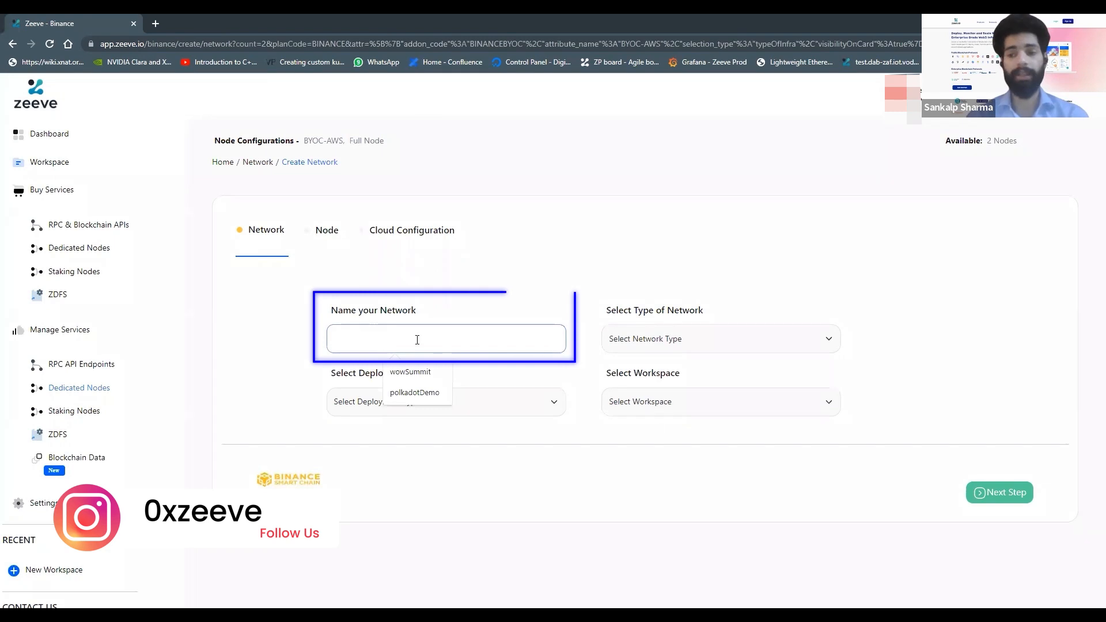
{"action": "type", "text": "Bina"}
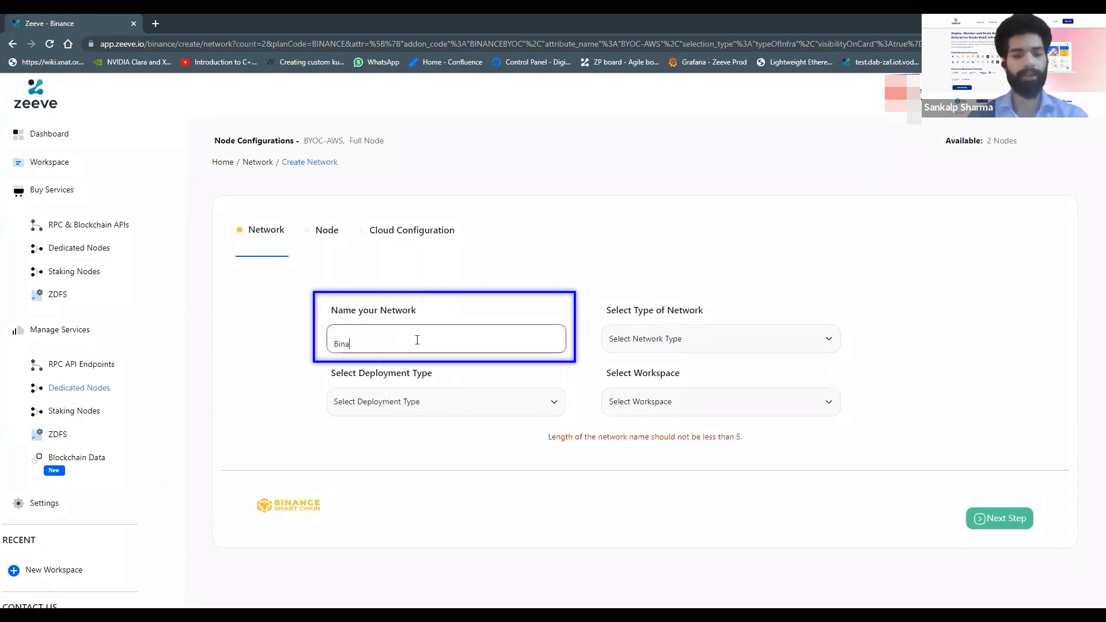
{"action": "type", "text": "nceSmar"}
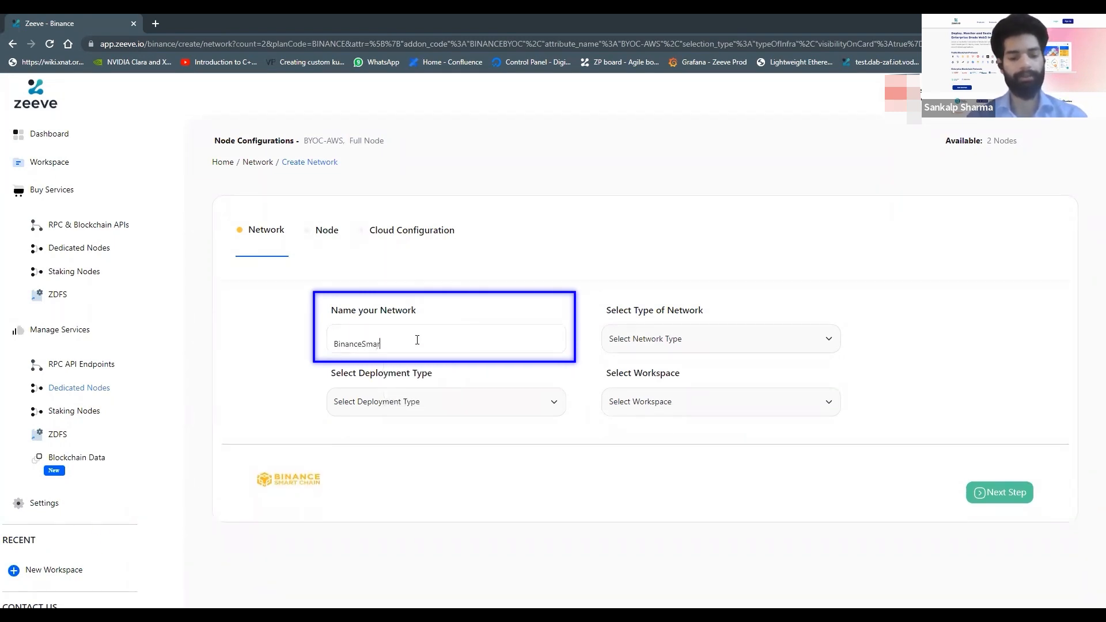
{"action": "type", "text": "tchainN"}
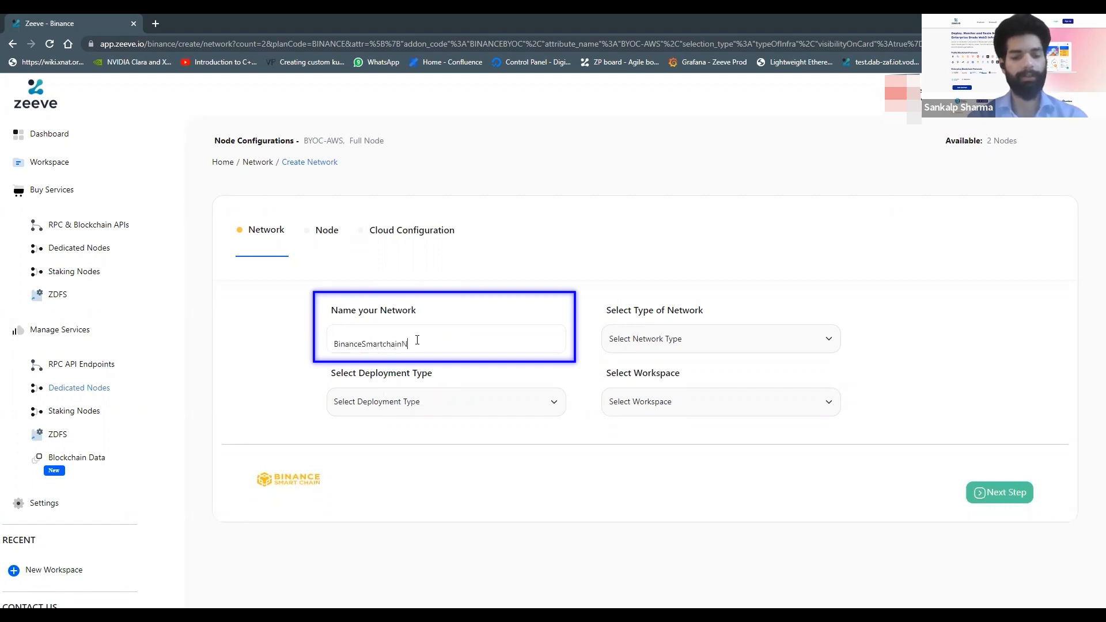
{"action": "type", "text": "etwork"}
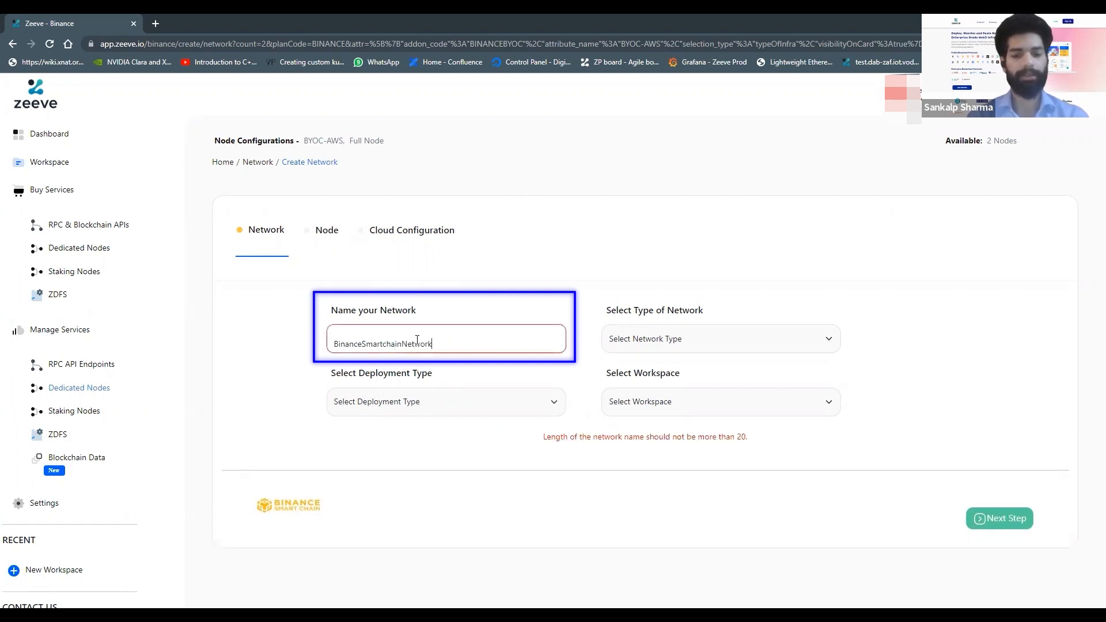
{"action": "key", "text": "BackSpace"}
{"action": "key", "text": "BackSpace"}
{"action": "key", "text": "BackSpace"}
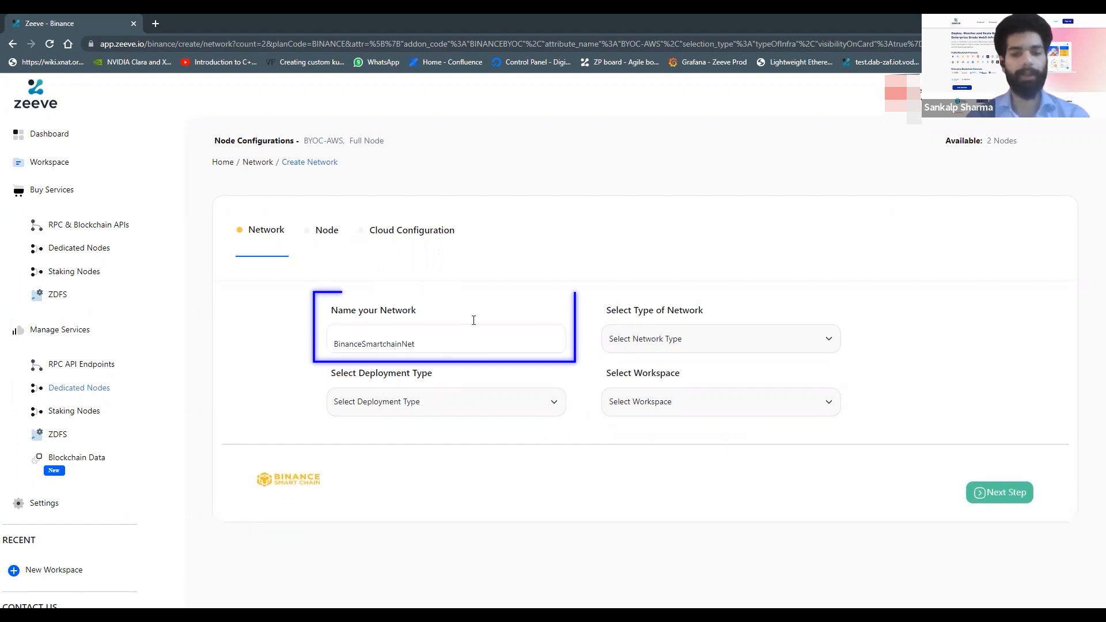
Step: Set the network type to Testnet and the deployment type to Native Binance Deployment
{"action": "left_click", "coordinate": [650, 345]}
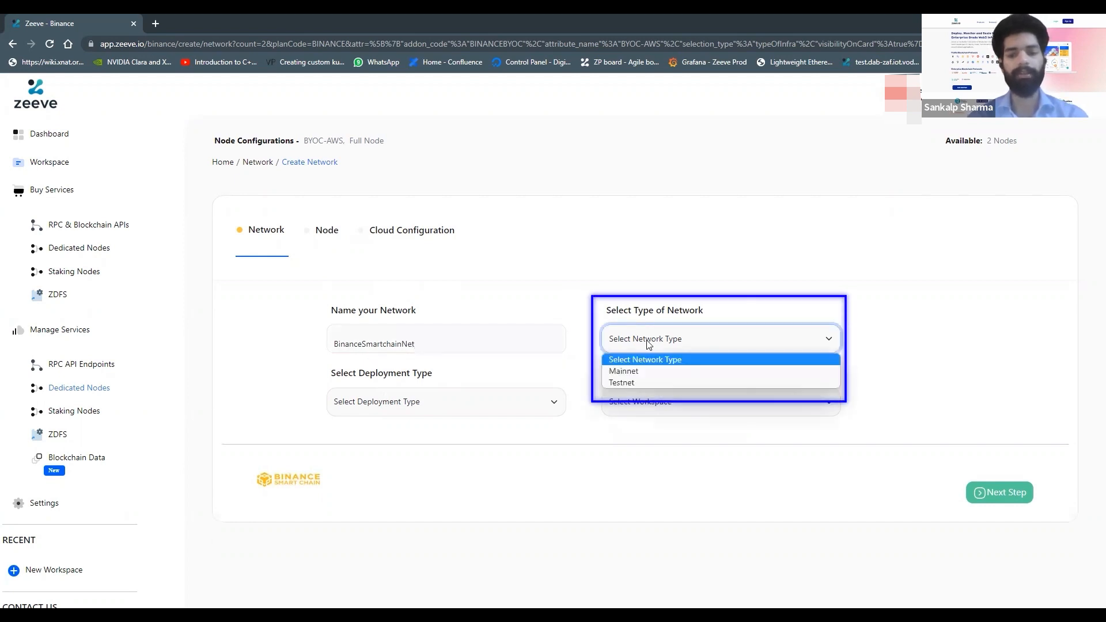
{"action": "left_click", "coordinate": [631, 382]}
{"action": "scroll", "coordinate": [585, 368], "scroll_direction": "down", "scroll_amount": 1}
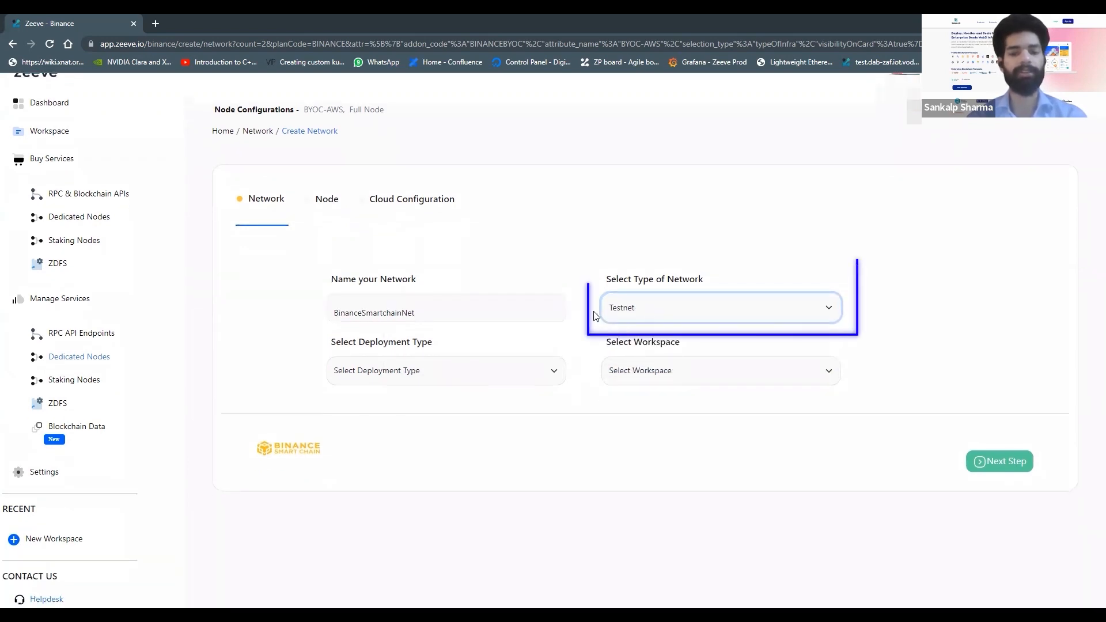
{"action": "left_click", "coordinate": [490, 371]}
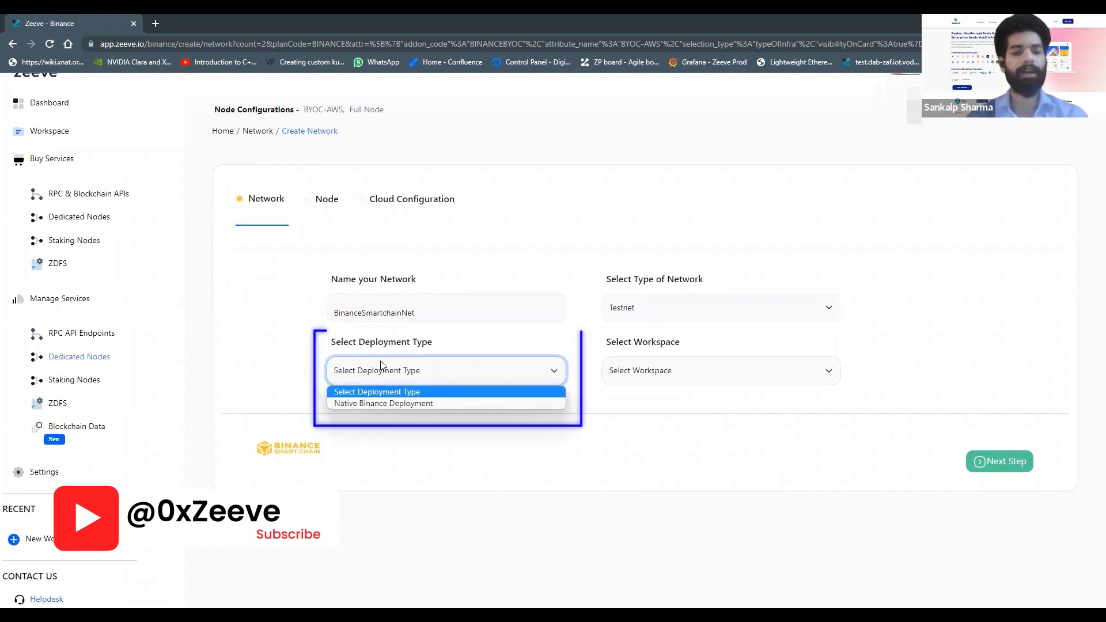
{"action": "left_click", "coordinate": [421, 403]}
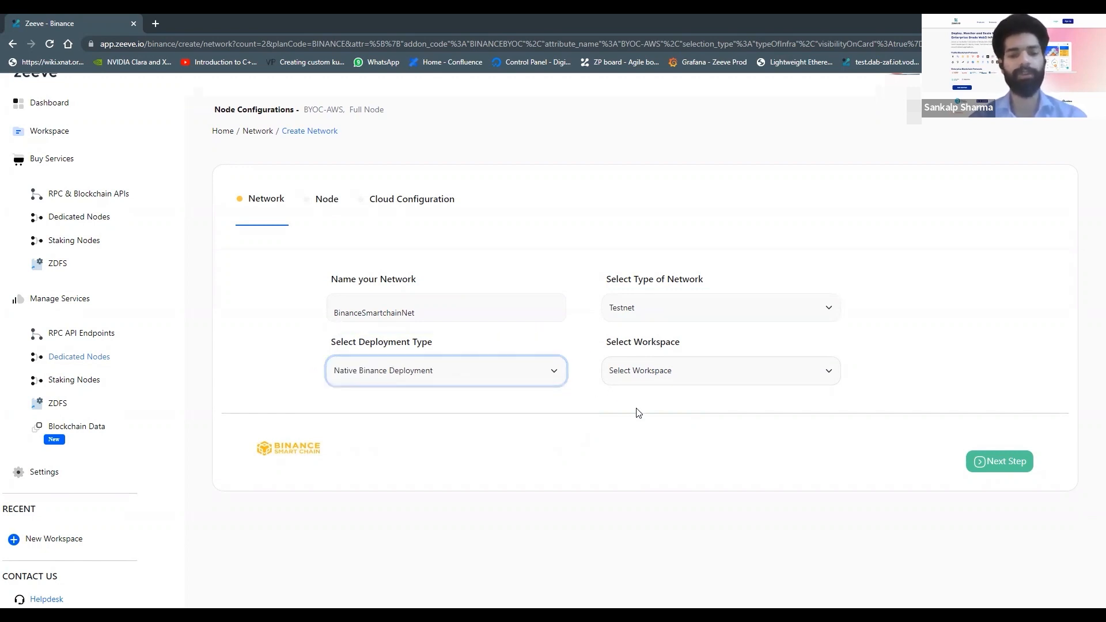
Step: Choose the Public Nodes workspace and proceed to the node configuration step
{"action": "left_click", "coordinate": [715, 374]}
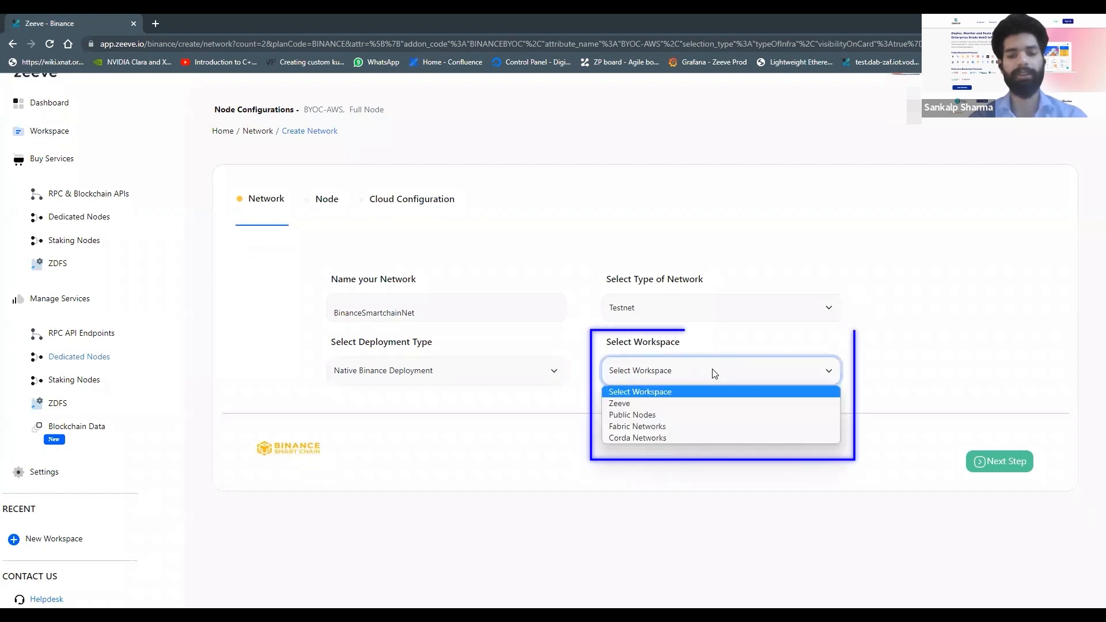
{"action": "left_click", "coordinate": [674, 415]}
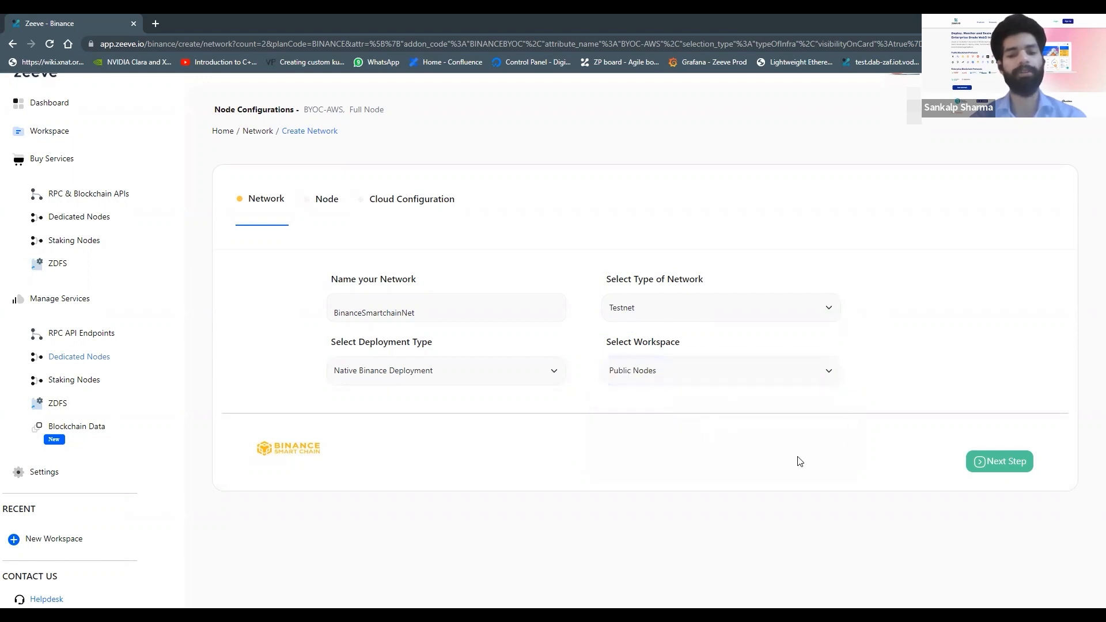
{"action": "left_click", "coordinate": [996, 460]}
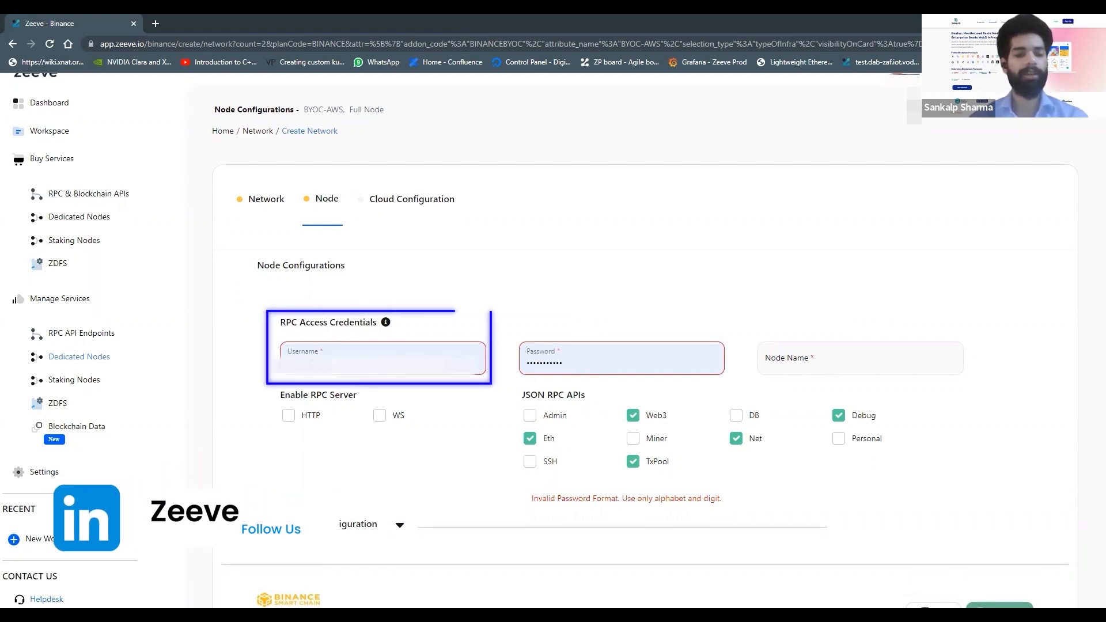
Step: Enter the RPC access credentials: username rpcAdmin and the RPC account password
{"action": "left_click", "coordinate": [288, 362]}
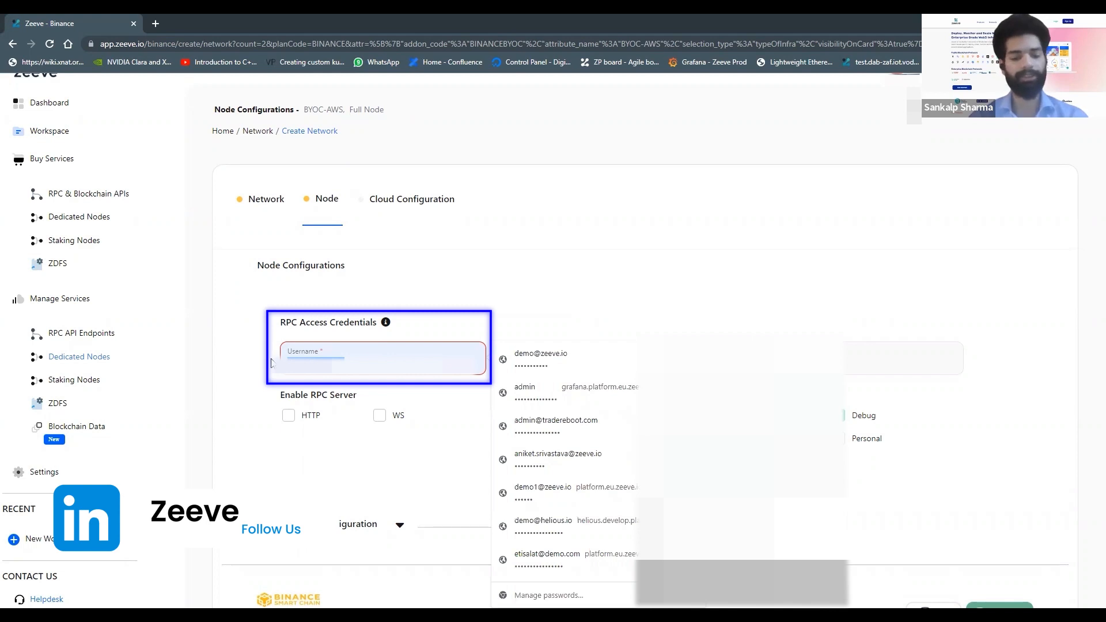
{"action": "key", "text": "BackSpace"}
{"action": "type", "text": "rpc"}
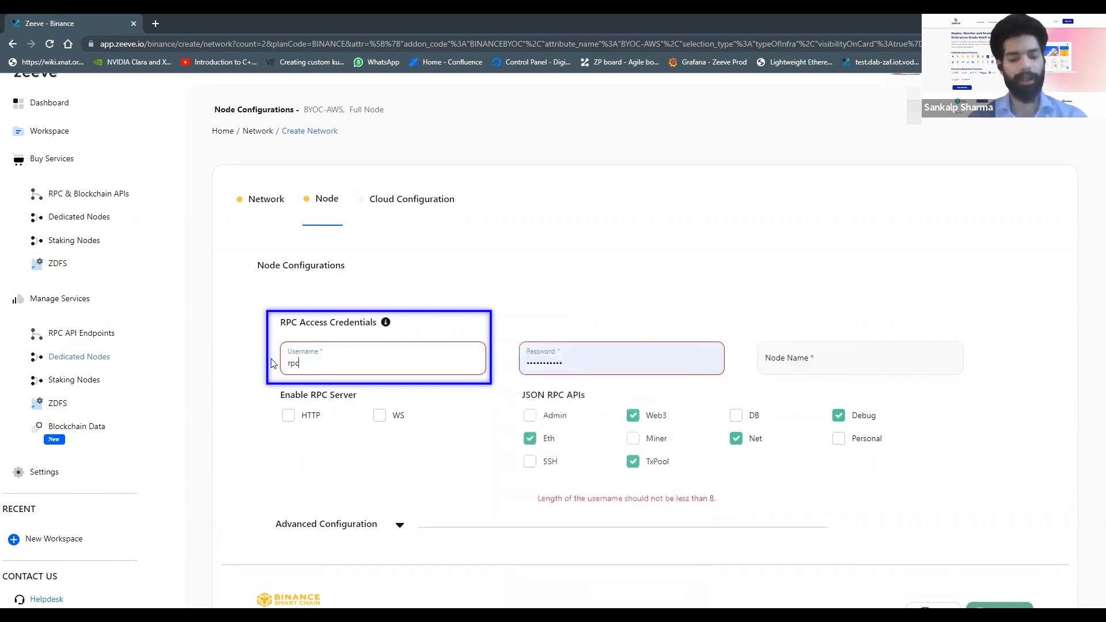
{"action": "type", "text": "Admin"}
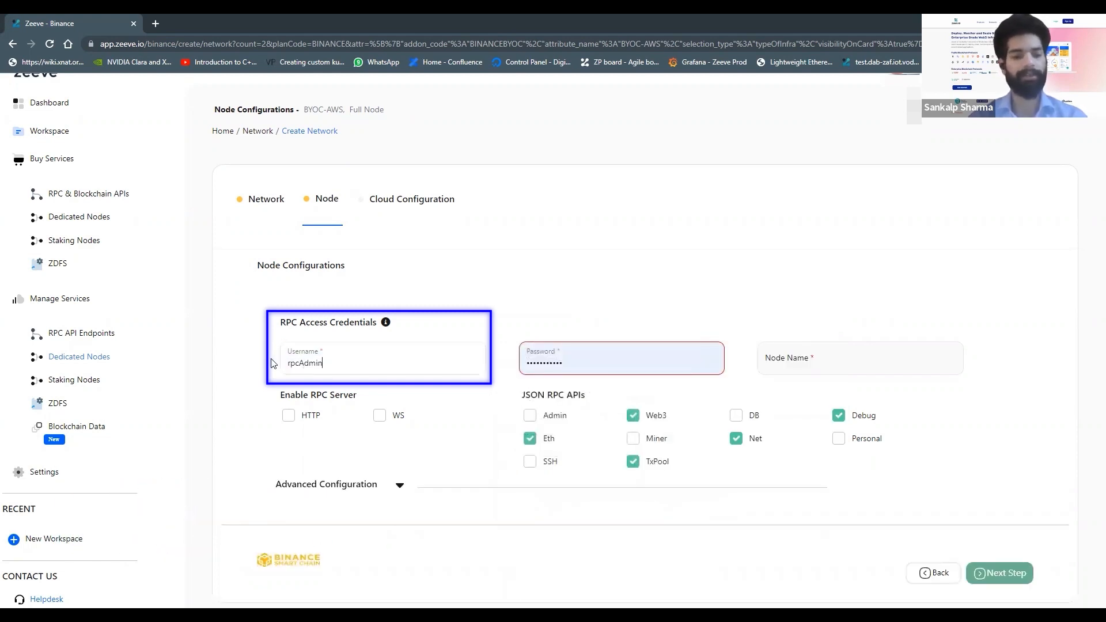
{"action": "key", "text": "Tab"}
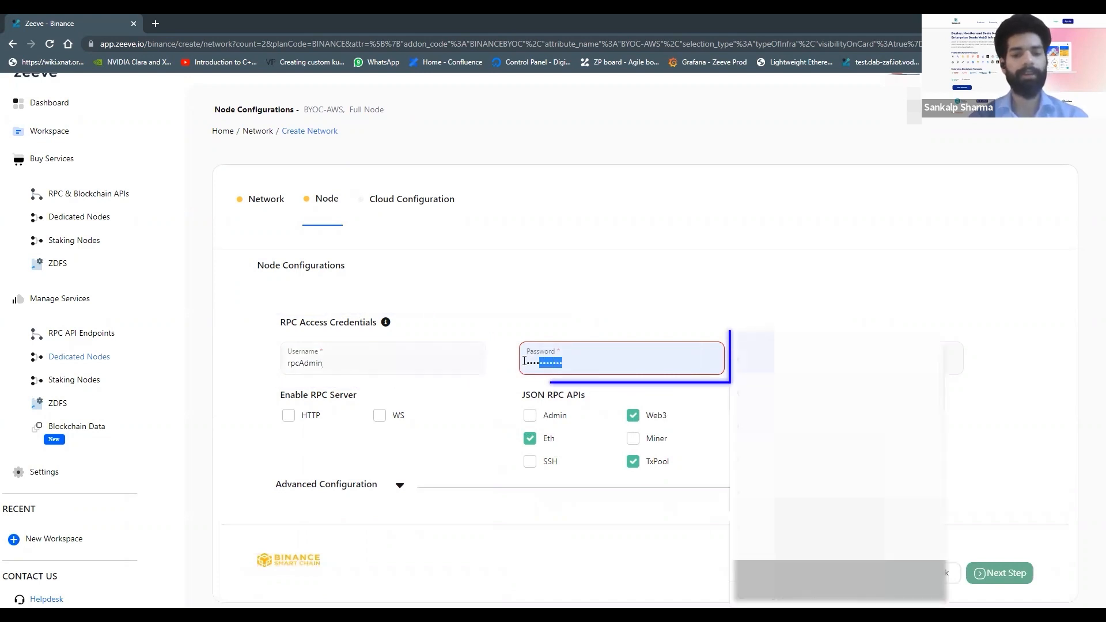
{"action": "type", "text": "•••••••••••"}
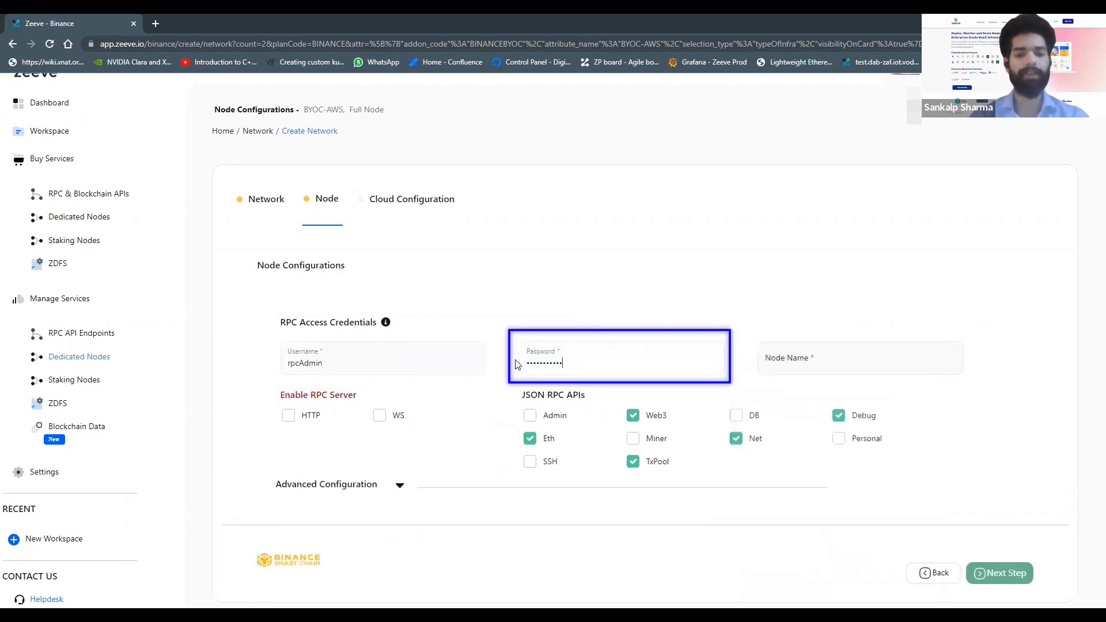
Step: Name the node nodeXYZ and enable both the HTTP and WS RPC servers
{"action": "left_click", "coordinate": [832, 368]}
{"action": "type", "text": "node"}
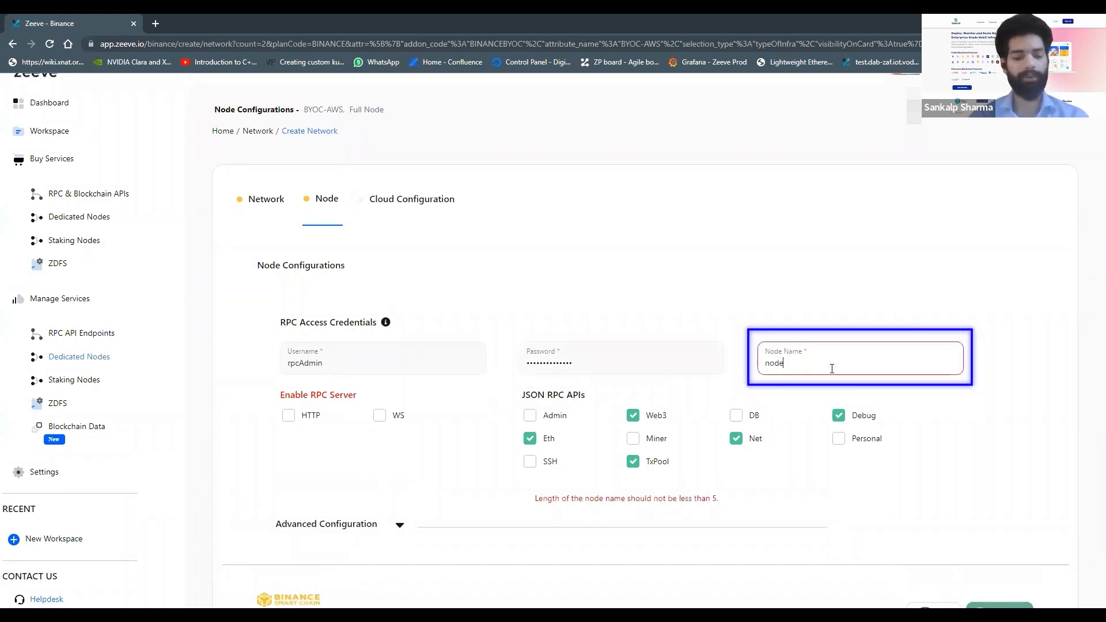
{"action": "type", "text": "XYZ"}
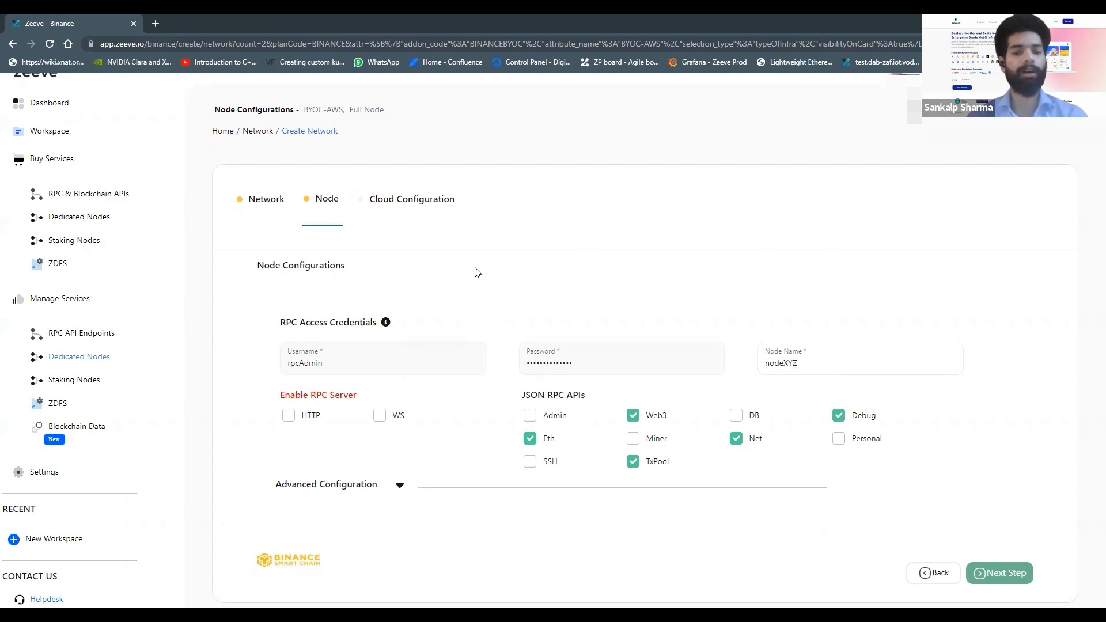
{"action": "scroll", "coordinate": [233, 302], "scroll_direction": "down", "scroll_amount": 1}
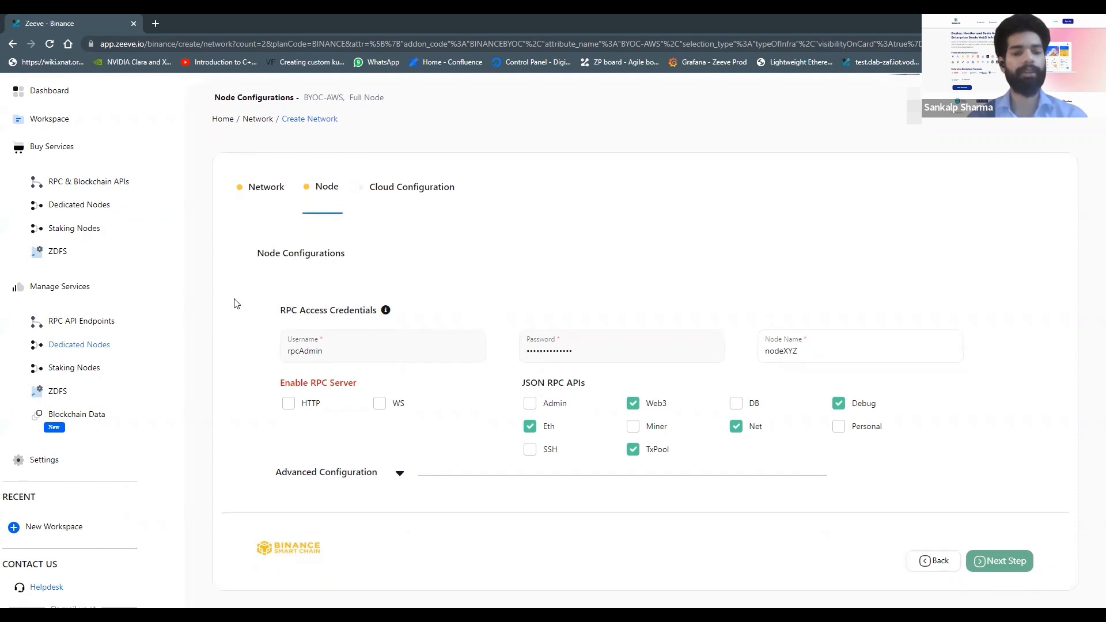
{"action": "left_click", "coordinate": [290, 404]}
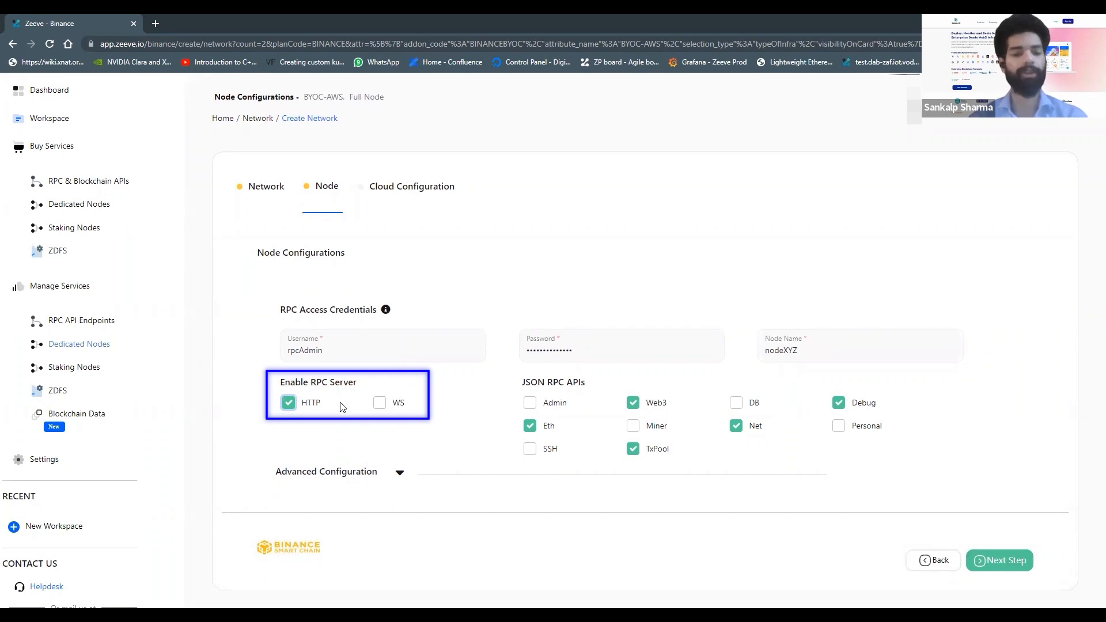
{"action": "left_click", "coordinate": [381, 403]}
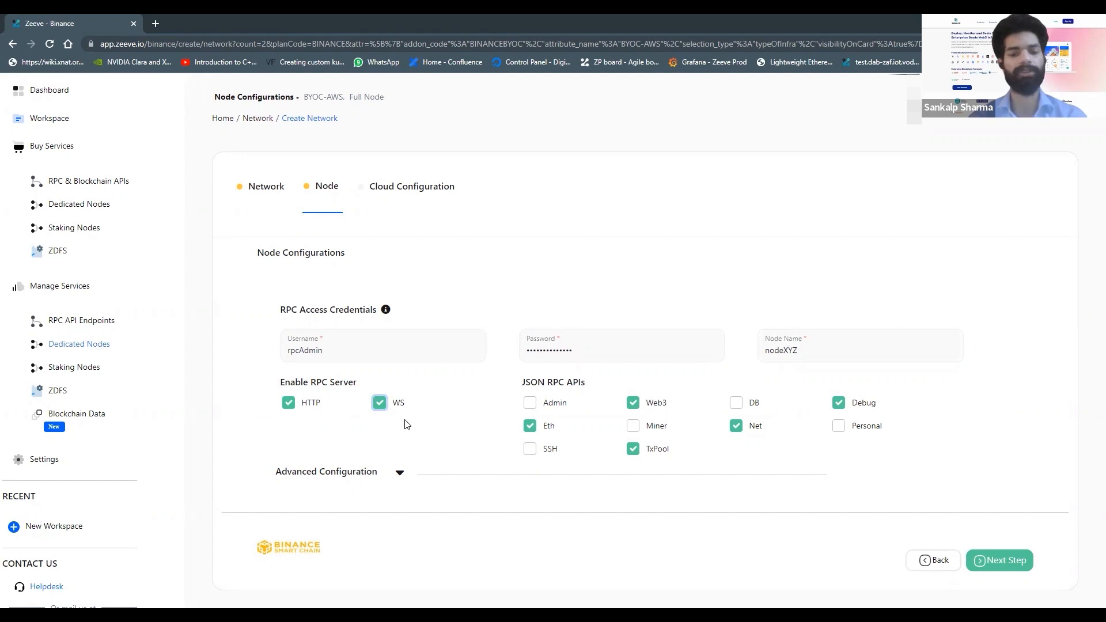
Step: Enable the Admin and Miner JSON RPC APIs
{"action": "scroll", "coordinate": [407, 424], "scroll_direction": "down", "scroll_amount": 1}
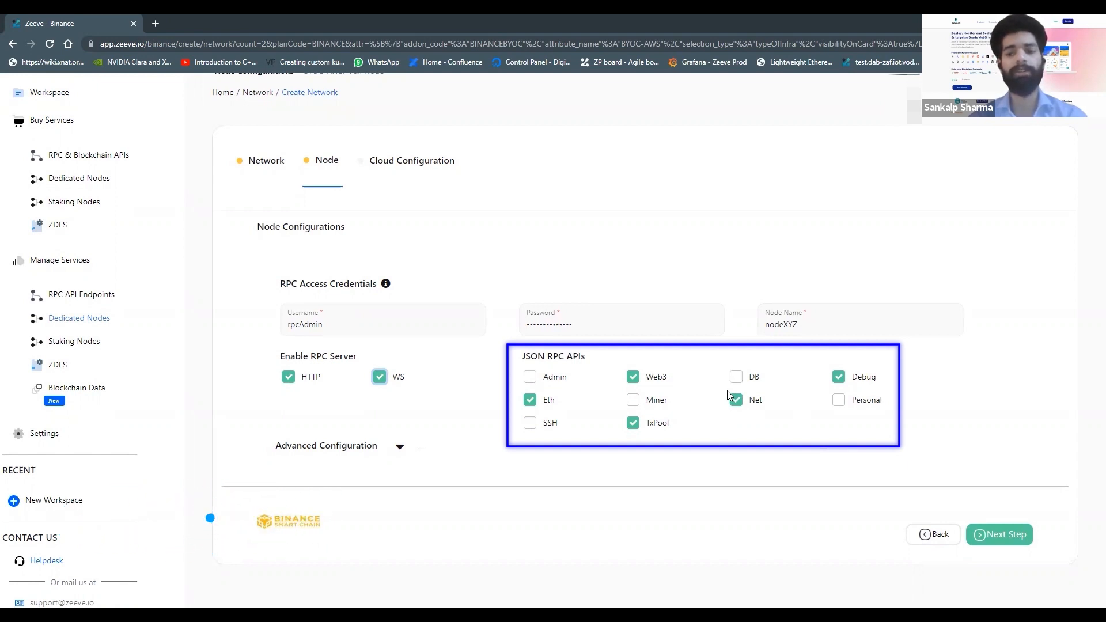
{"action": "left_click", "coordinate": [531, 378]}
{"action": "left_click", "coordinate": [633, 400]}
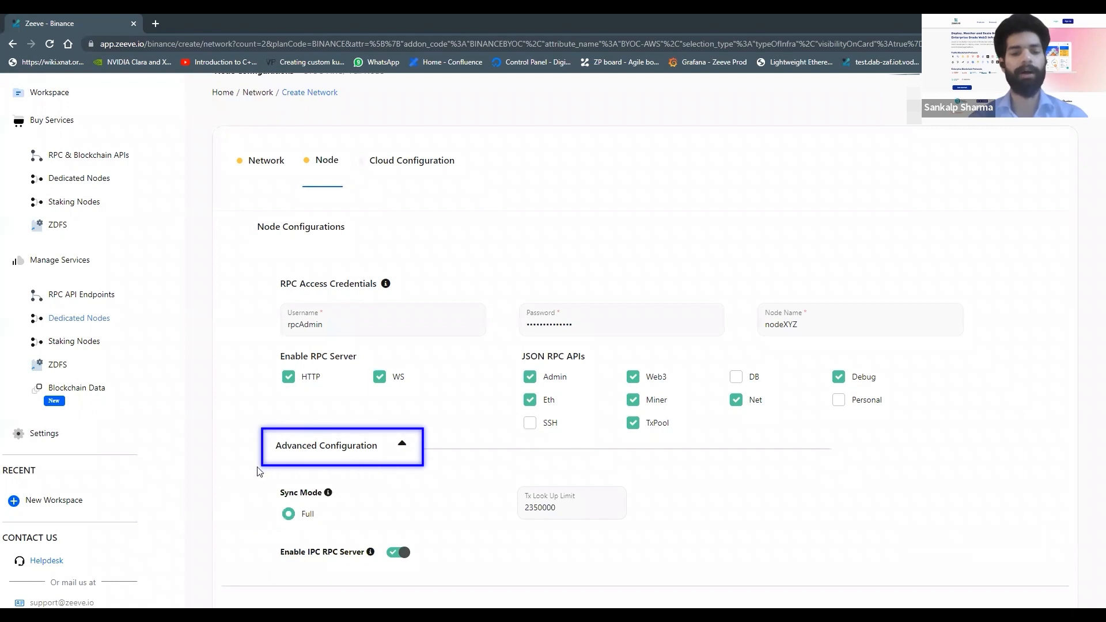
Step: Collapse the Advanced Configuration section and move on to the Cloud Configuration step
{"action": "scroll", "coordinate": [258, 473], "scroll_direction": "down", "scroll_amount": 1}
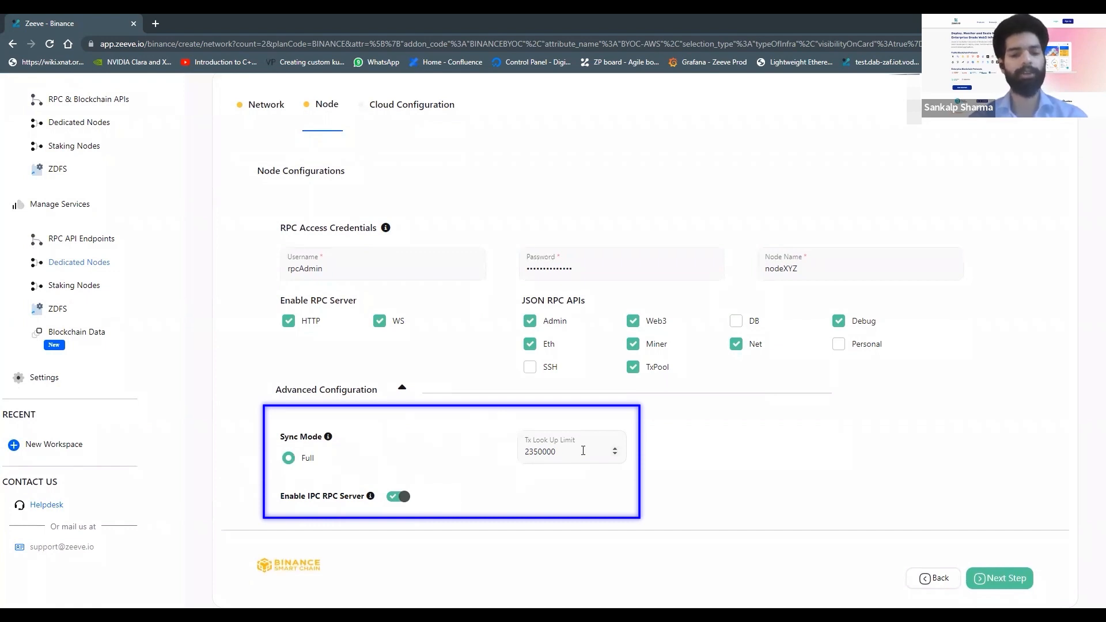
{"action": "left_click", "coordinate": [402, 390]}
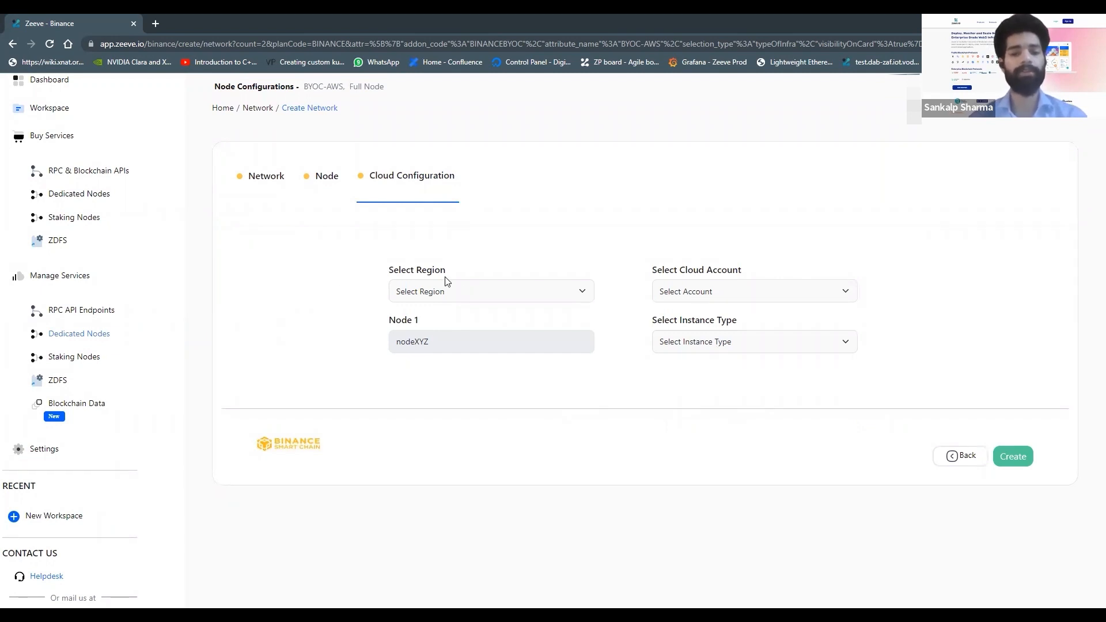
Step: Set the region to eu-central-1 and the cloud account to zeevedev
{"action": "left_click", "coordinate": [462, 290]}
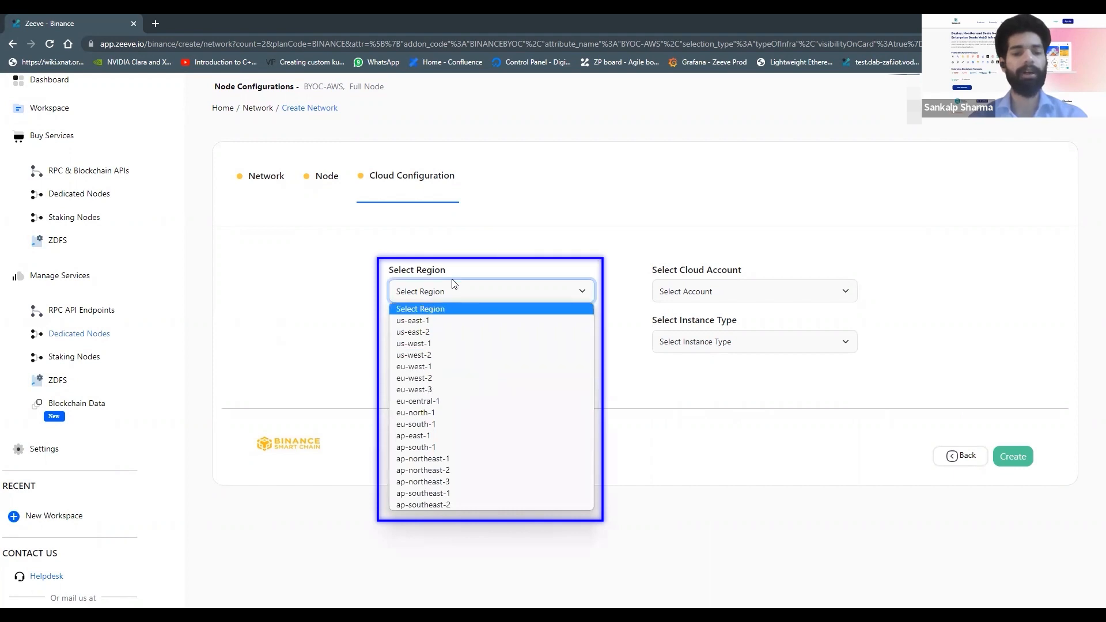
{"action": "left_click", "coordinate": [452, 400]}
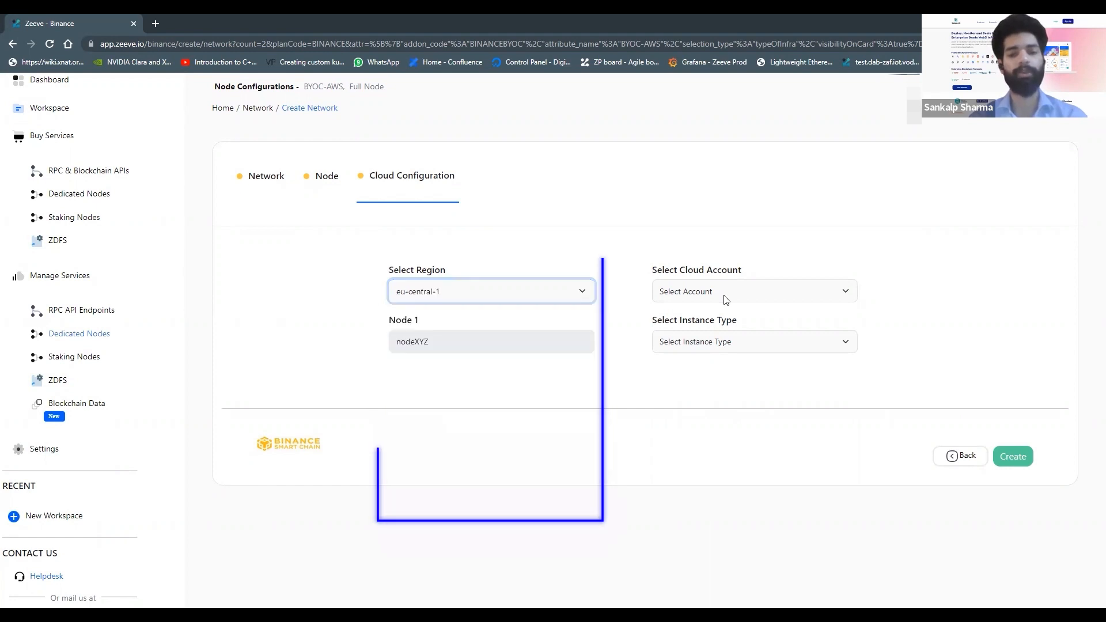
{"action": "left_click", "coordinate": [726, 295]}
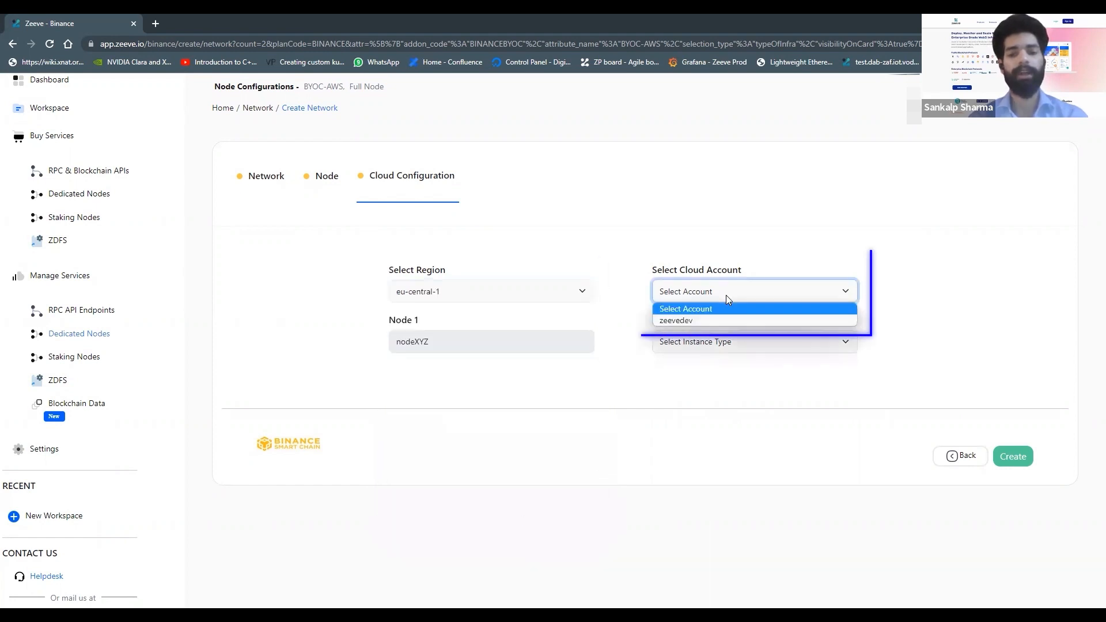
{"action": "left_click", "coordinate": [686, 318]}
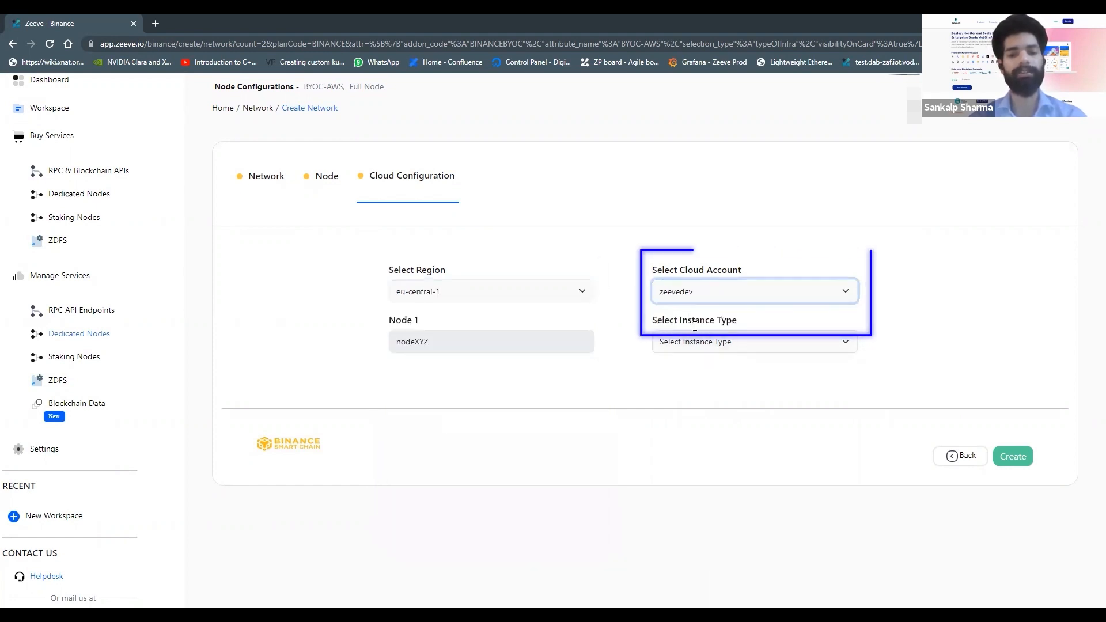
Step: Choose the t3.large instance type, create the network and continue past the status dialog
{"action": "left_click", "coordinate": [721, 343]}
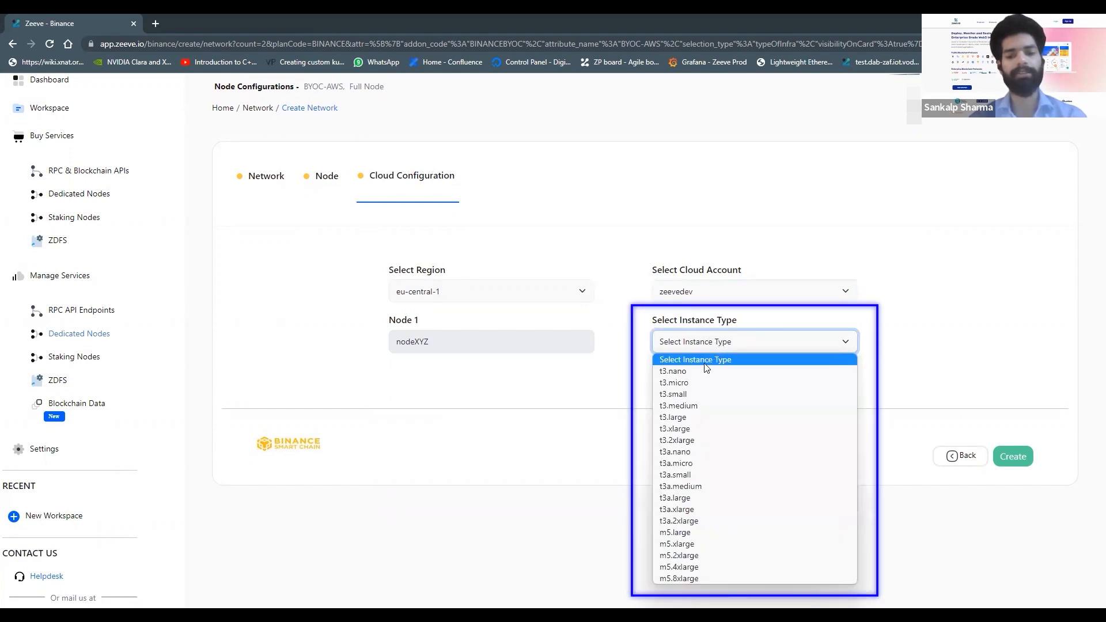
{"action": "left_click", "coordinate": [683, 418]}
{"action": "scroll", "coordinate": [812, 427], "scroll_direction": "up", "scroll_amount": 1}
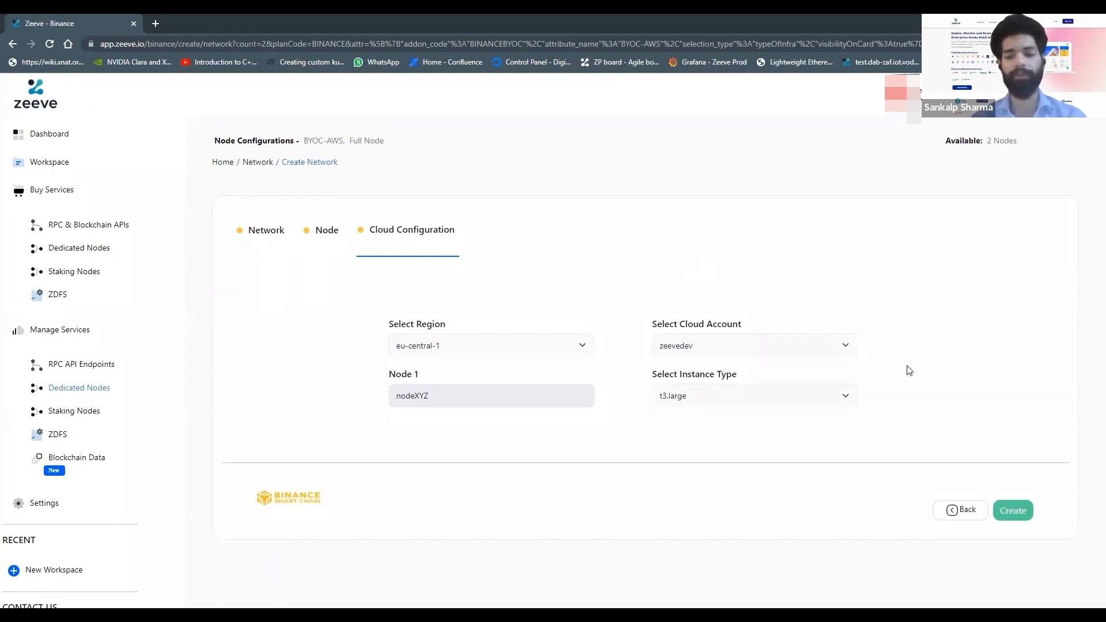
{"action": "scroll", "coordinate": [907, 371], "scroll_direction": "down", "scroll_amount": 1}
{"action": "left_click", "coordinate": [1016, 495]}
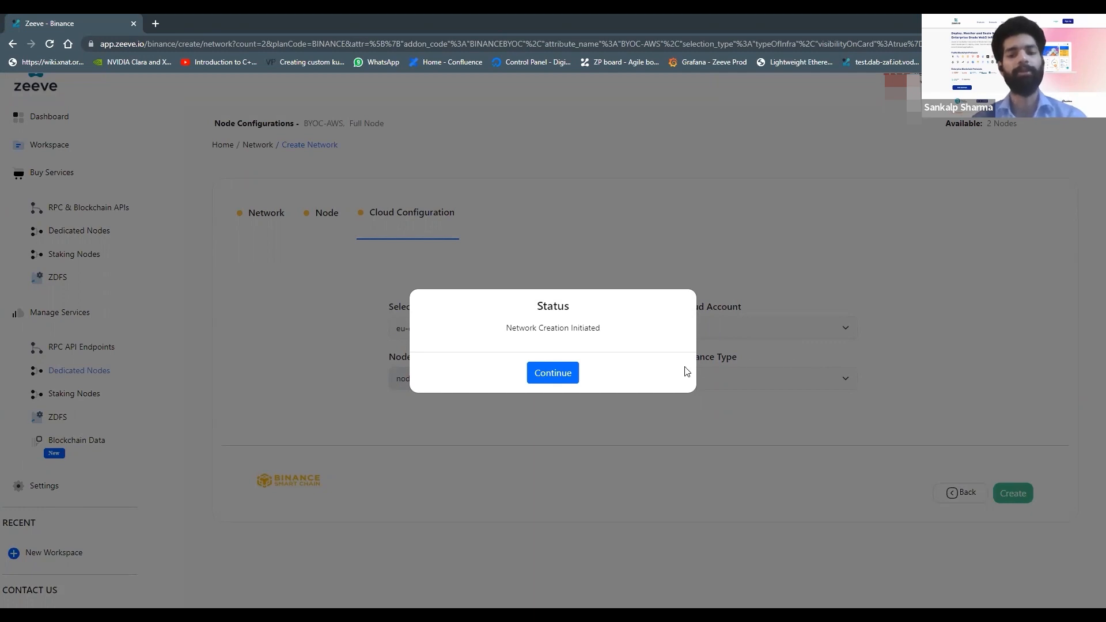
{"action": "left_click", "coordinate": [555, 372]}
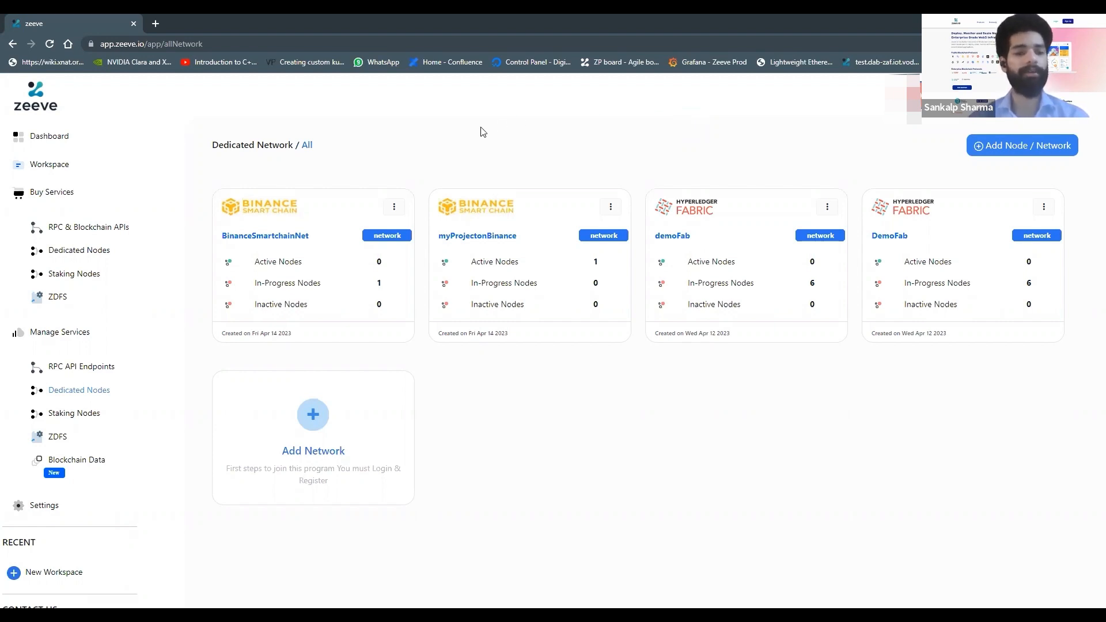
Step: Open the myProjectonBinance network and view its node's endpoints
{"action": "left_click", "coordinate": [476, 240]}
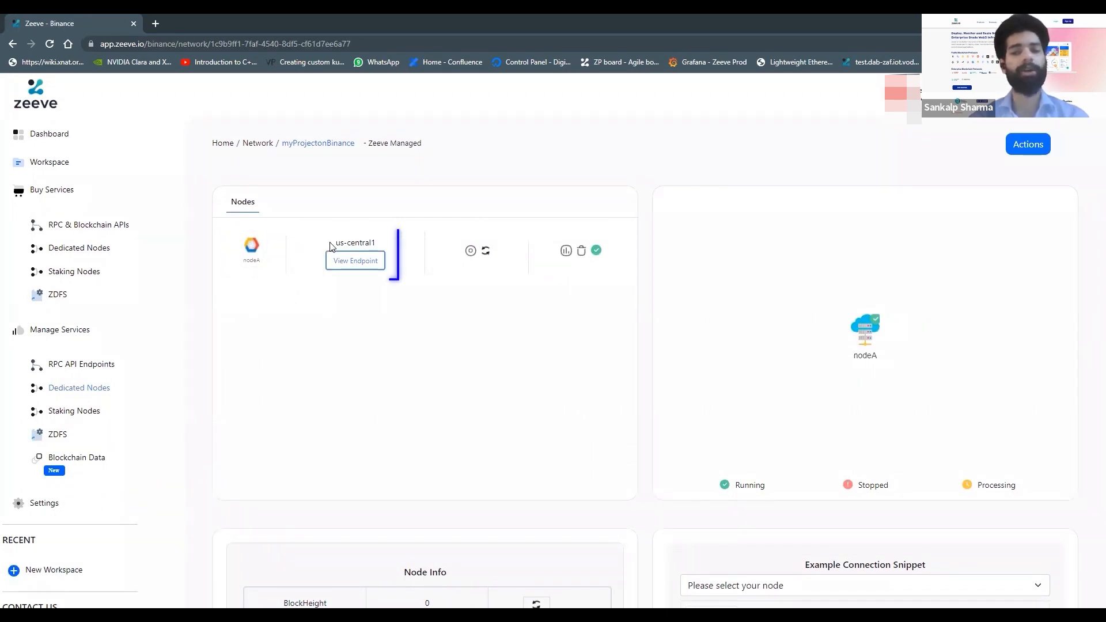
{"action": "left_click_drag", "start_coordinate": [332, 245], "coordinate": [393, 243]}
{"action": "left_click", "coordinate": [394, 243]}
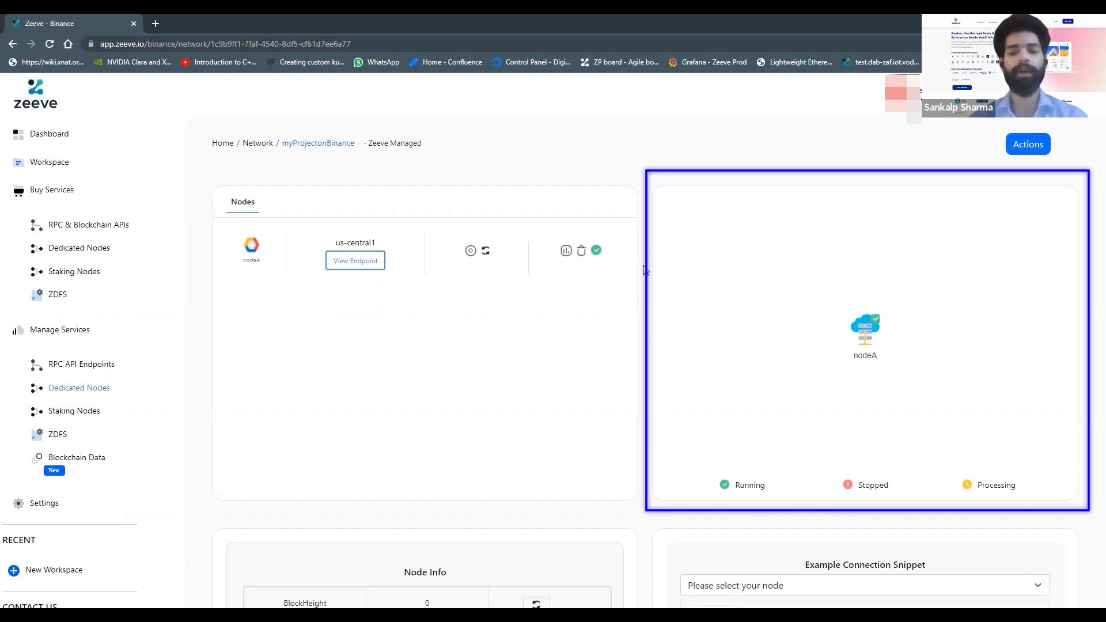
{"action": "left_click", "coordinate": [361, 263]}
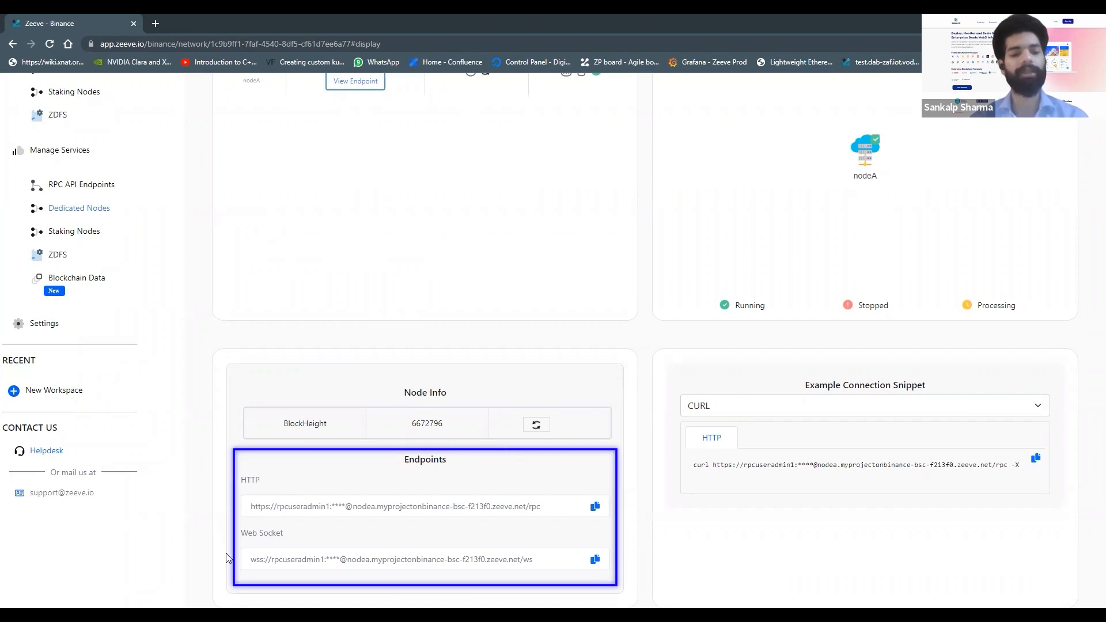
Step: Show the NodeJs example connection snippet and switch it to the WS variant
{"action": "left_click", "coordinate": [822, 407]}
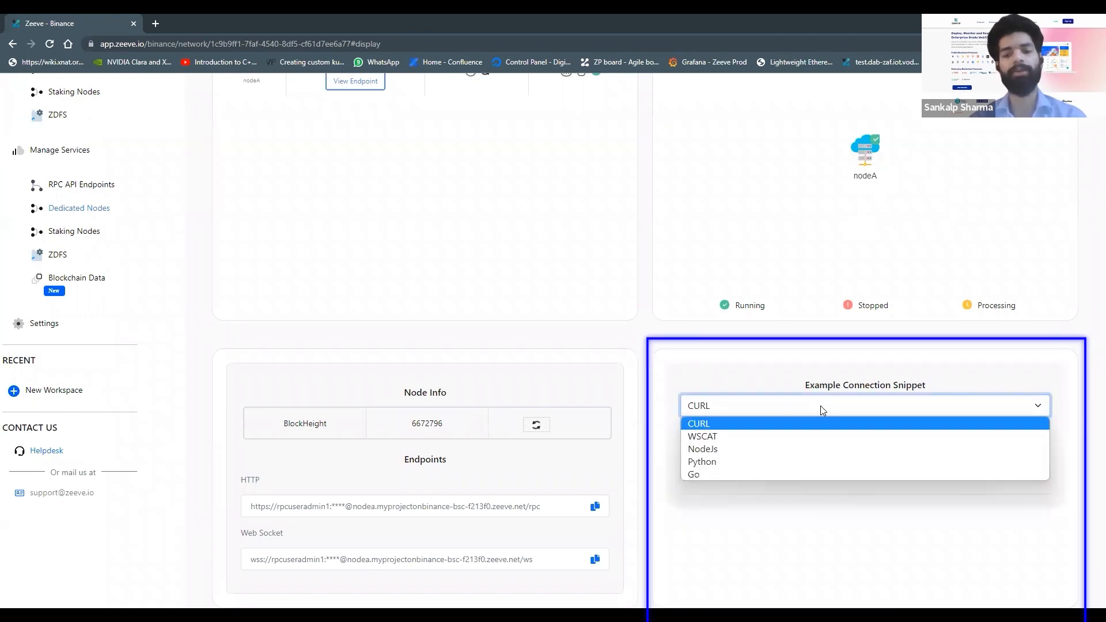
{"action": "left_click", "coordinate": [783, 454]}
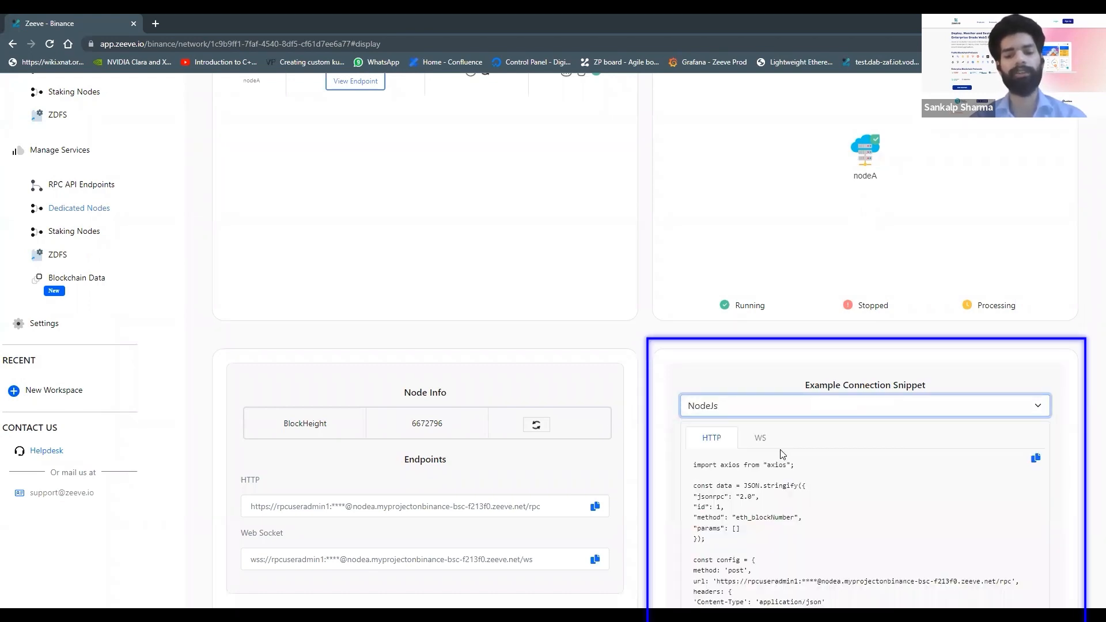
{"action": "scroll", "coordinate": [760, 472], "scroll_direction": "down", "scroll_amount": 2}
{"action": "left_click", "coordinate": [760, 352]}
{"action": "scroll", "coordinate": [677, 356], "scroll_direction": "up", "scroll_amount": 3}
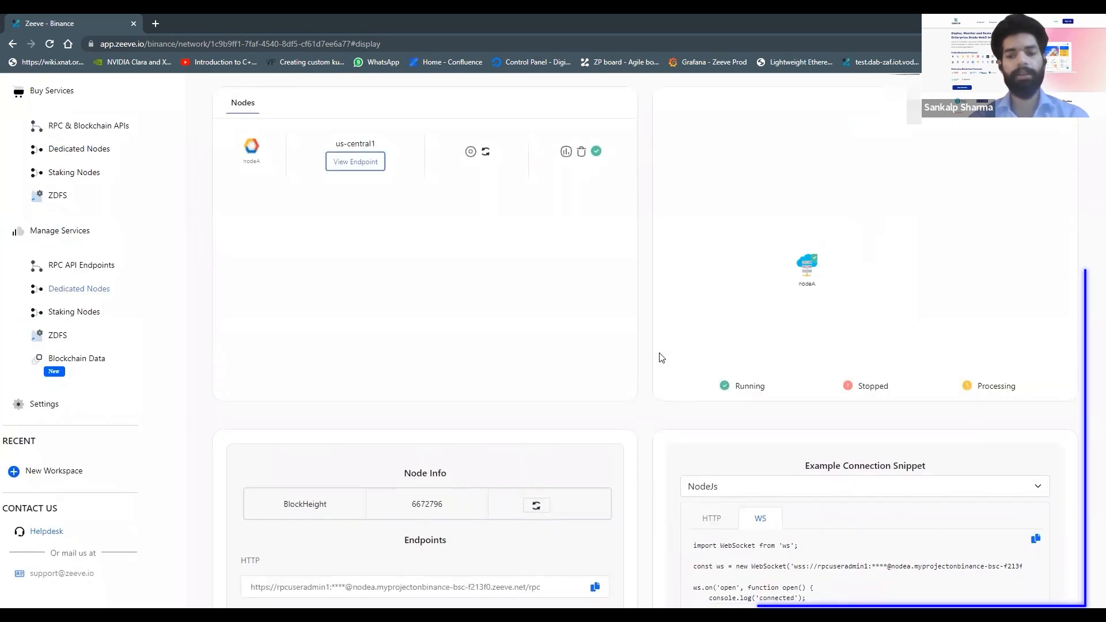
{"action": "scroll", "coordinate": [632, 279], "scroll_direction": "up", "scroll_amount": 2}
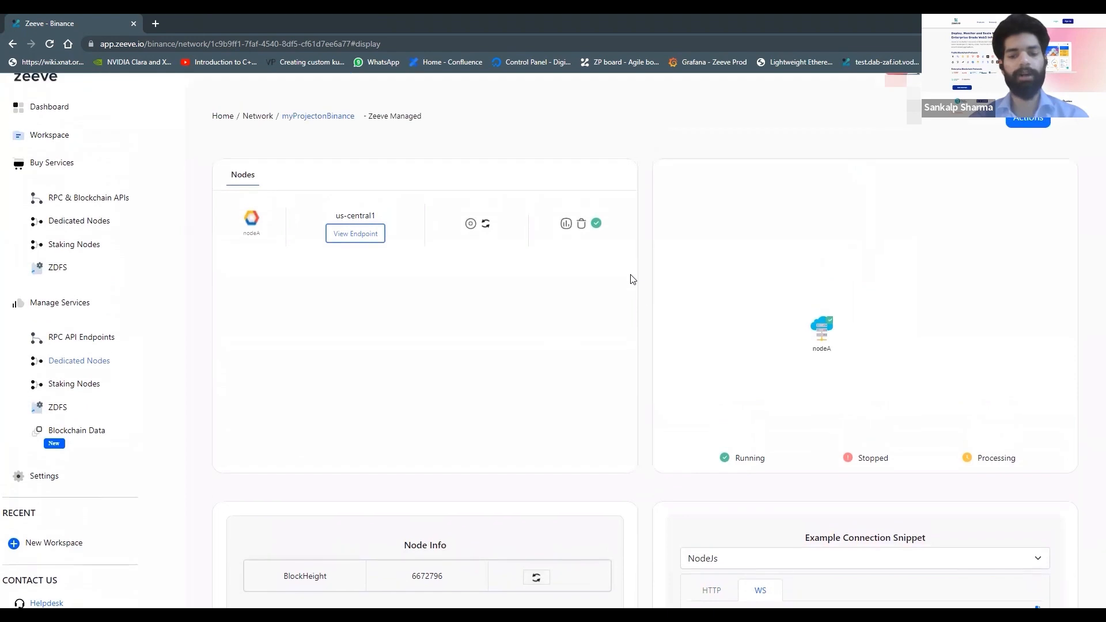
{"action": "scroll", "coordinate": [633, 279], "scroll_direction": "down", "scroll_amount": 3}
{"action": "scroll", "coordinate": [632, 279], "scroll_direction": "up", "scroll_amount": 3}
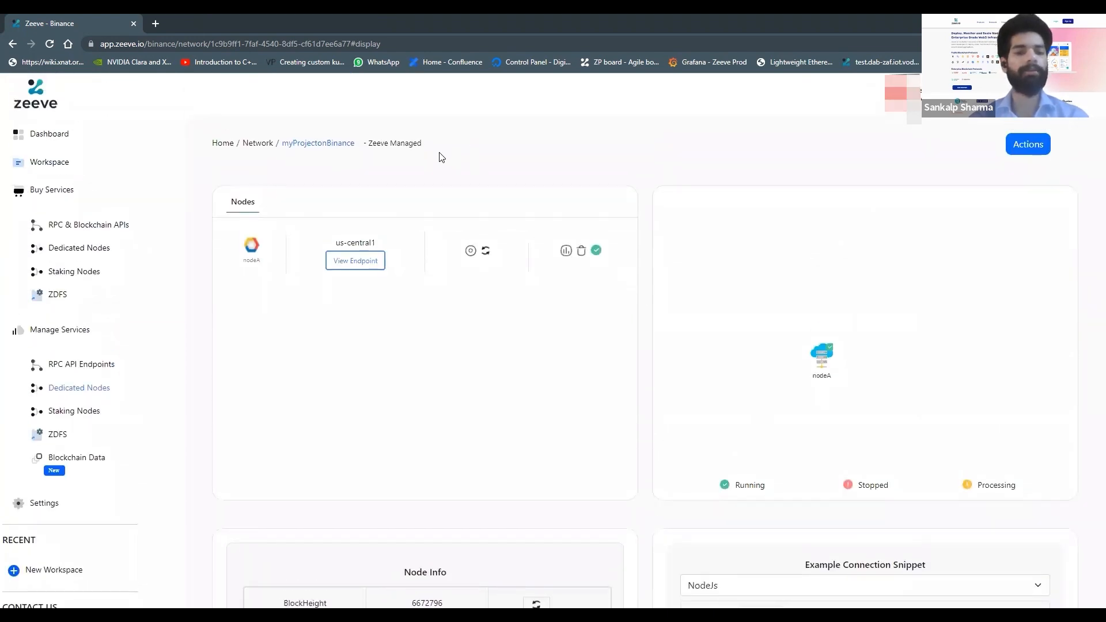
Step: Open the node's Binance analytics dashboard and switch to the Node metrics view
{"action": "left_click", "coordinate": [565, 252]}
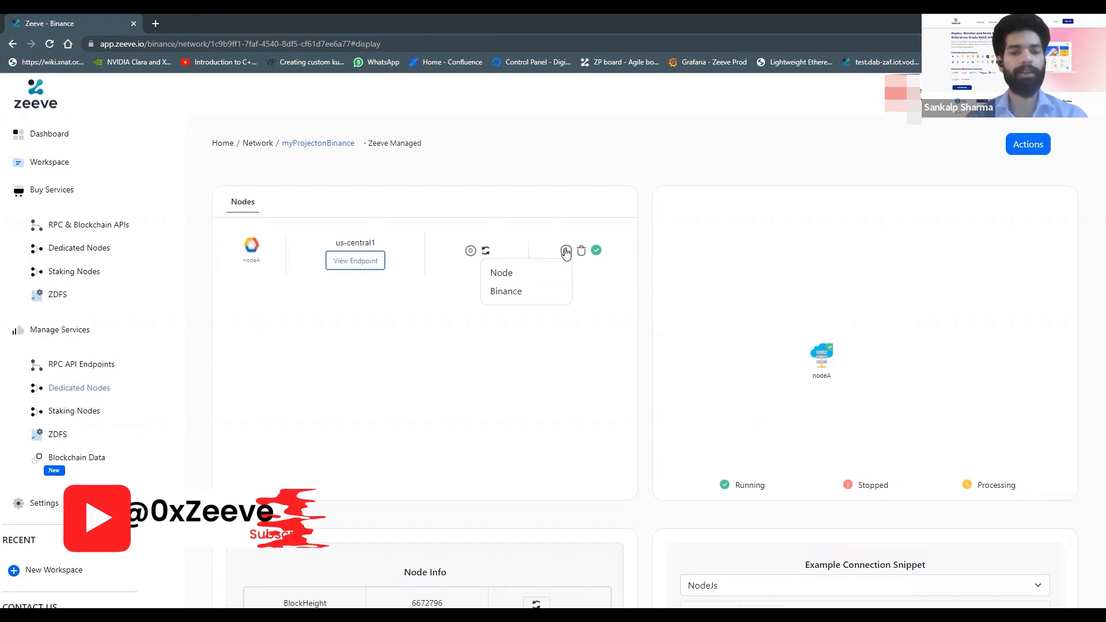
{"action": "left_click", "coordinate": [506, 293]}
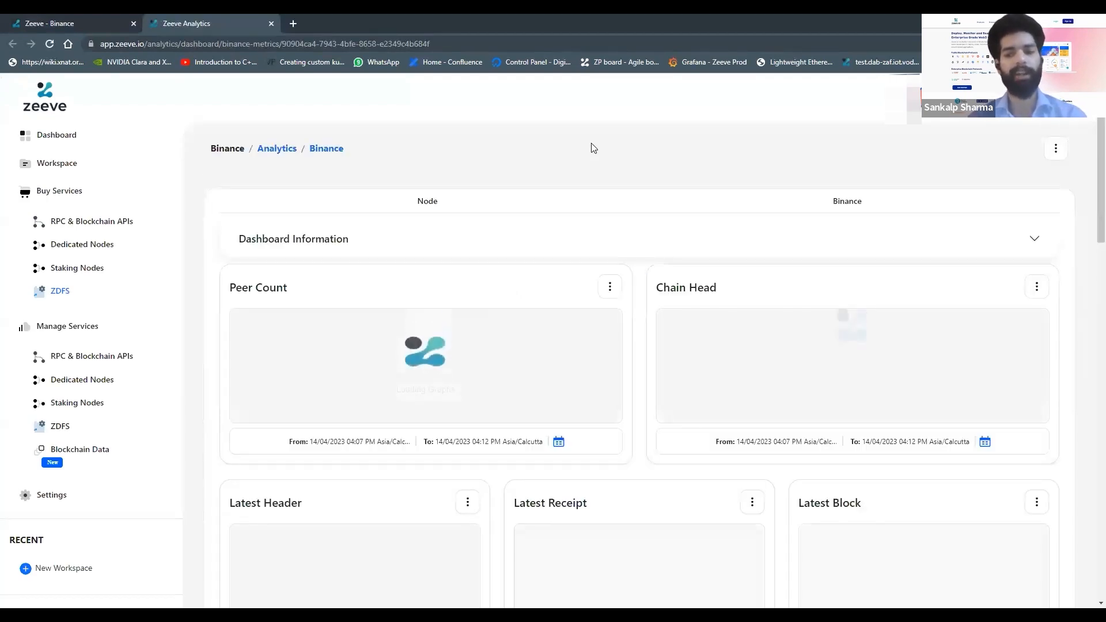
{"action": "left_click", "coordinate": [427, 206]}
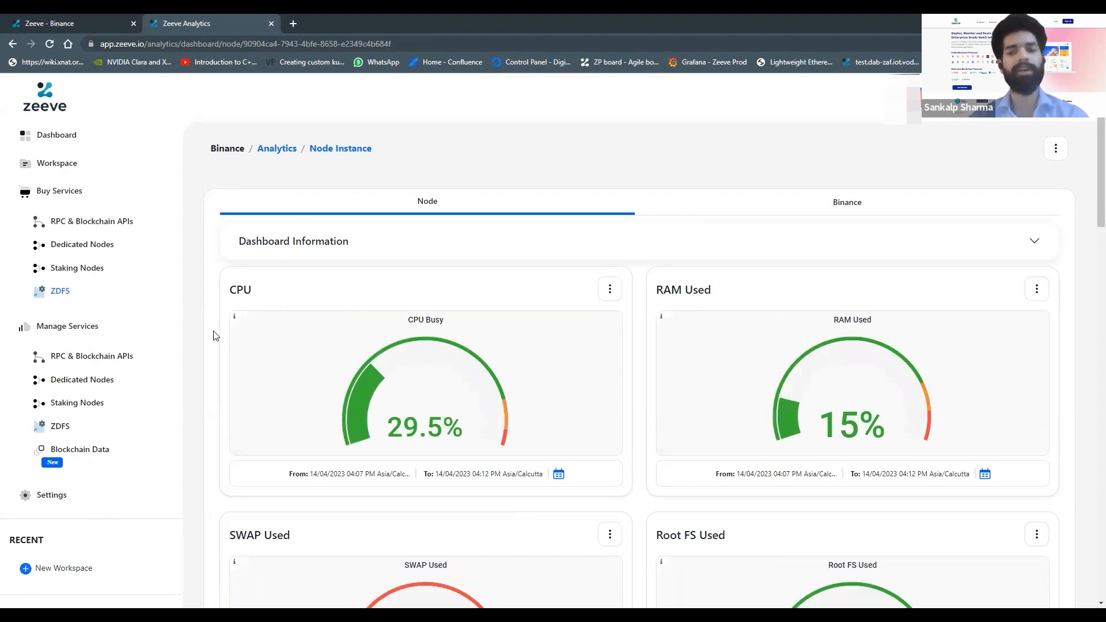
Step: Scroll through the node's resource metrics dashboard
{"action": "scroll", "coordinate": [214, 335], "scroll_direction": "down", "scroll_amount": 7}
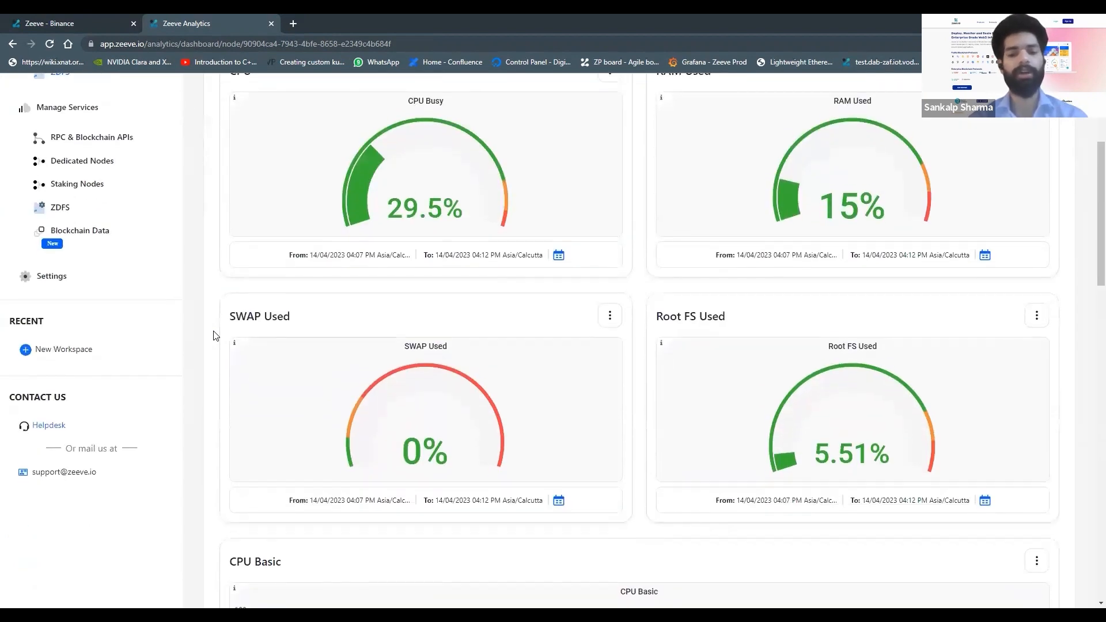
{"action": "scroll", "coordinate": [214, 335], "scroll_direction": "down", "scroll_amount": 11}
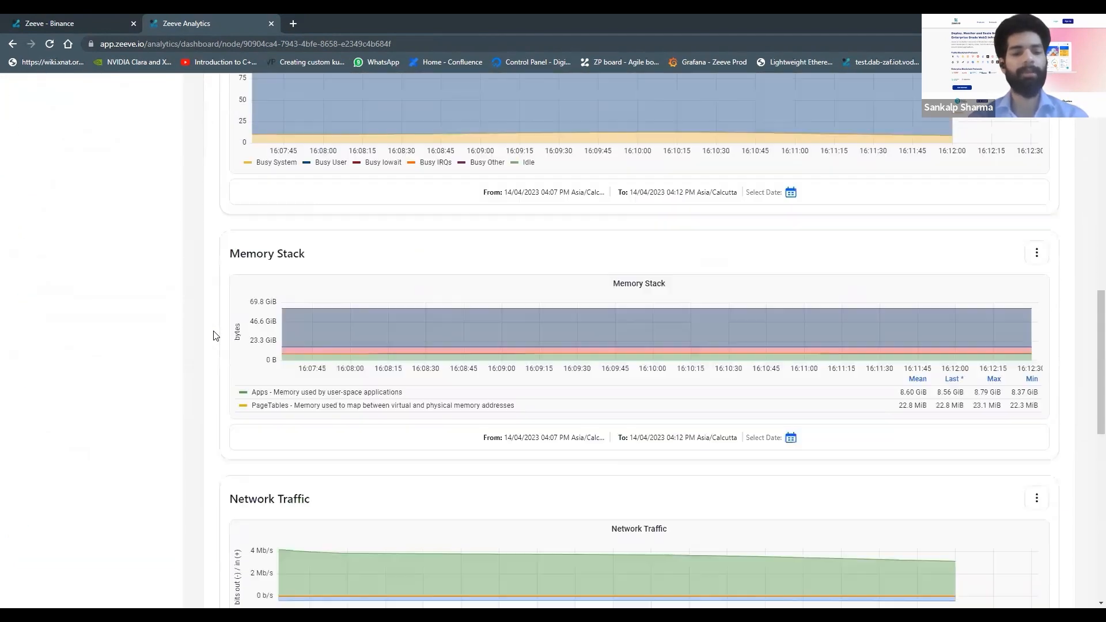
{"action": "scroll", "coordinate": [214, 336], "scroll_direction": "down", "scroll_amount": 5}
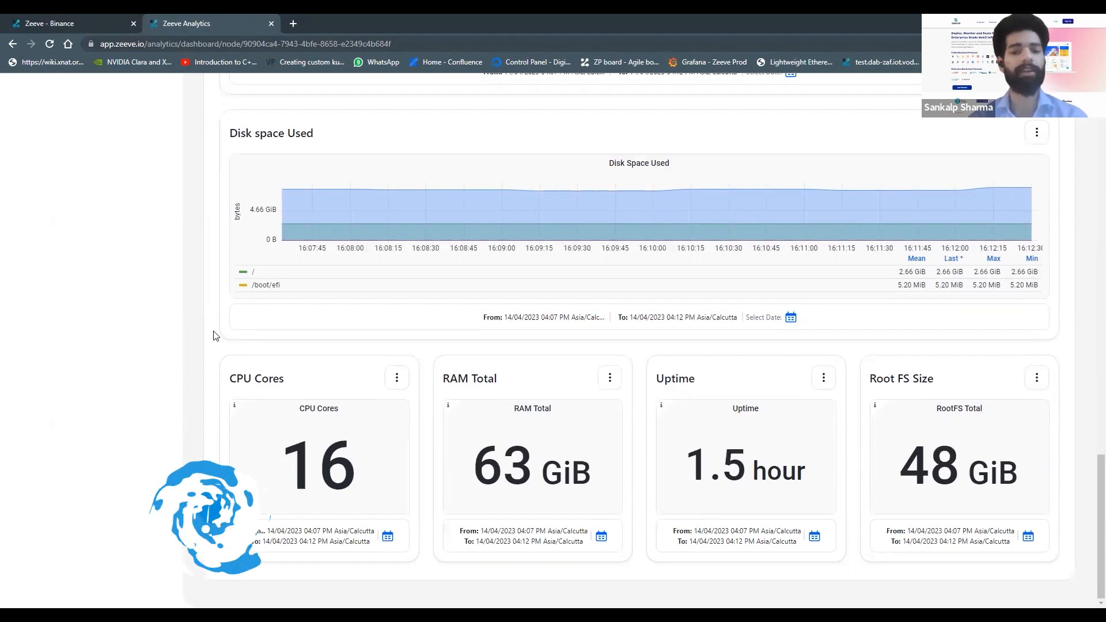
{"action": "scroll", "coordinate": [214, 336], "scroll_direction": "up", "scroll_amount": 3}
{"action": "scroll", "coordinate": [214, 335], "scroll_direction": "up", "scroll_amount": 15}
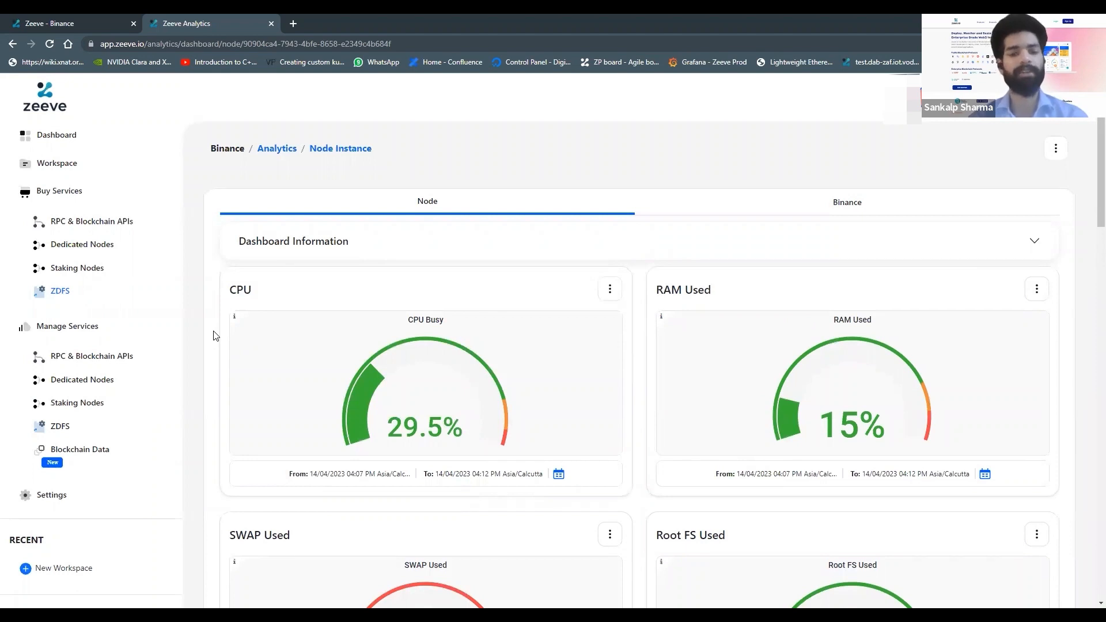
{"action": "scroll", "coordinate": [214, 336], "scroll_direction": "down", "scroll_amount": 1}
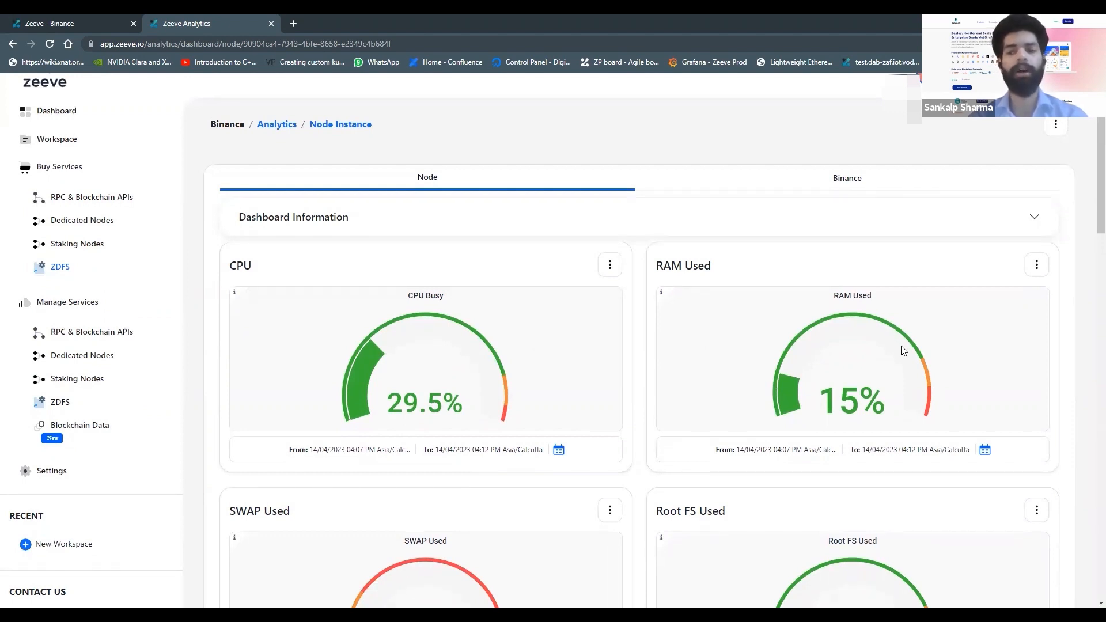
{"action": "scroll", "coordinate": [903, 350], "scroll_direction": "up", "scroll_amount": 1}
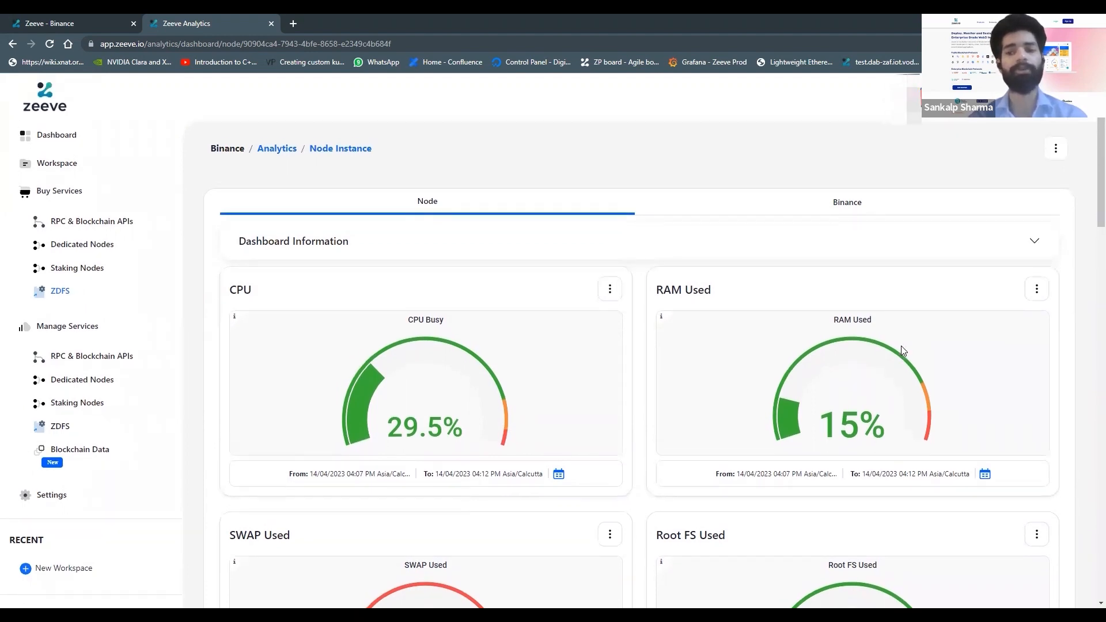
{"action": "scroll", "coordinate": [903, 350], "scroll_direction": "down", "scroll_amount": 13}
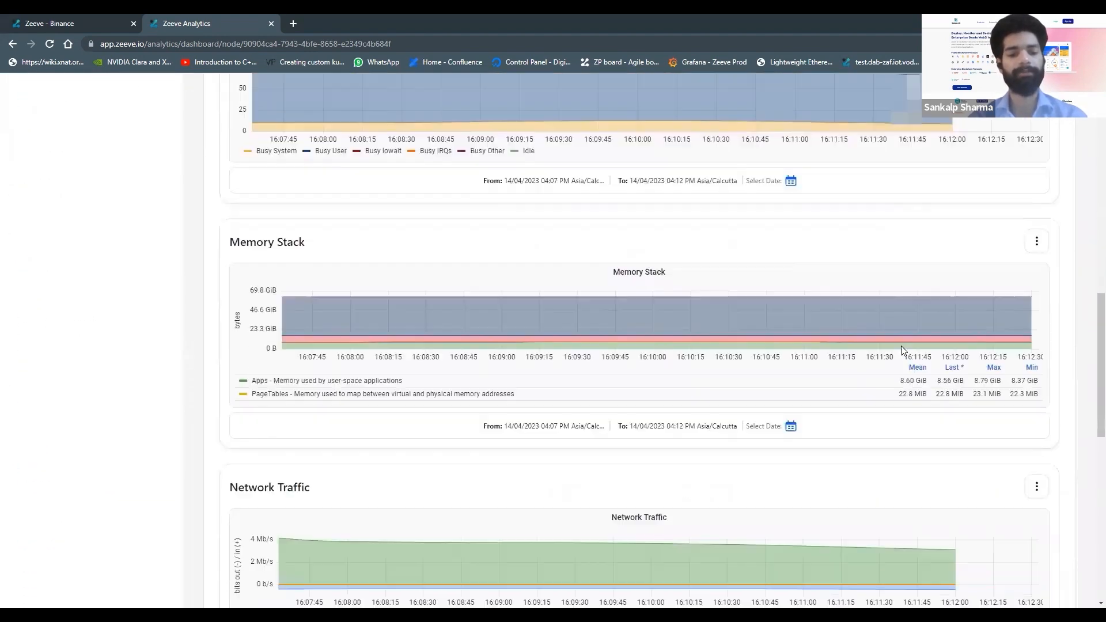
Step: Switch the node's analytics dashboard to the Binance metrics view
{"action": "scroll", "coordinate": [903, 350], "scroll_direction": "down", "scroll_amount": 5}
{"action": "scroll", "coordinate": [904, 351], "scroll_direction": "up", "scroll_amount": 20}
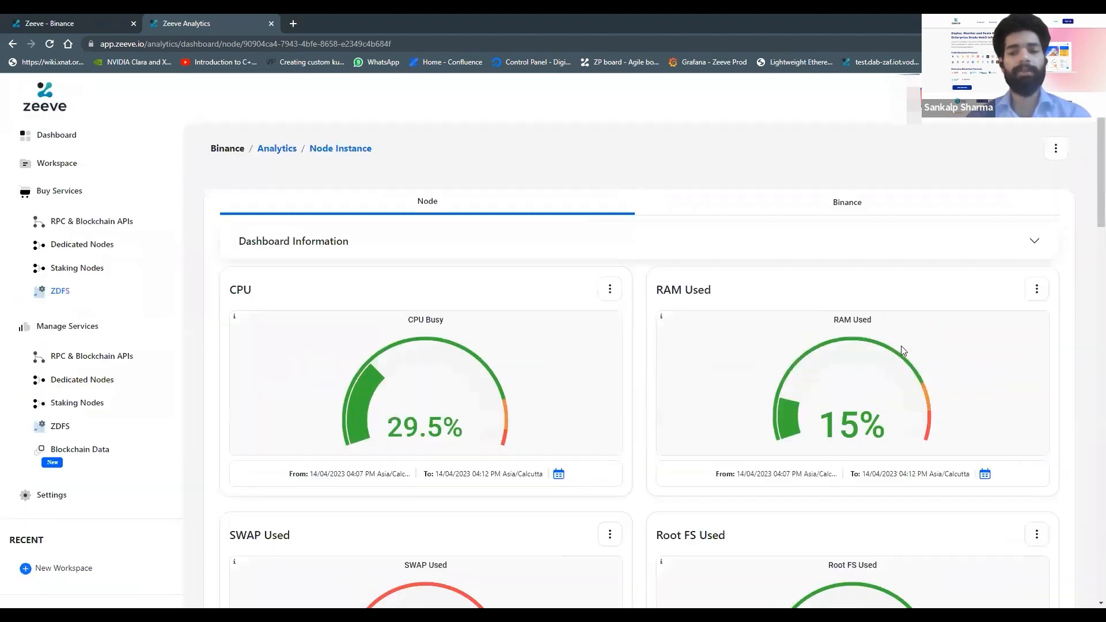
{"action": "left_click", "coordinate": [854, 216]}
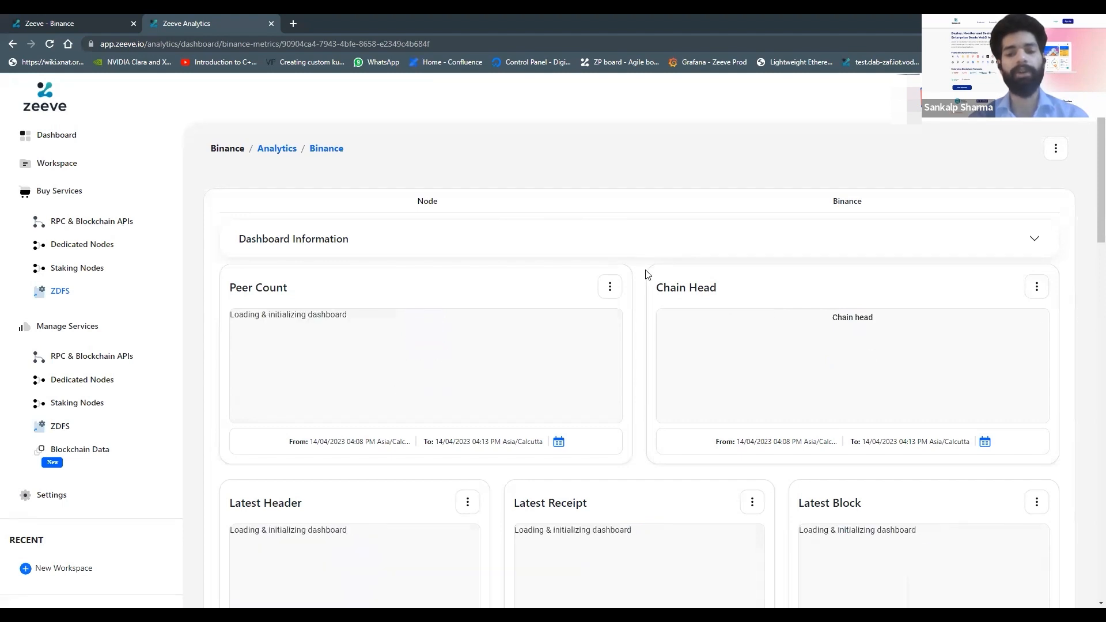
Step: Scroll through the Binance metrics dashboard's peer, block, transaction and storage panels
{"action": "scroll", "coordinate": [647, 275], "scroll_direction": "down", "scroll_amount": 1}
{"action": "scroll", "coordinate": [648, 274], "scroll_direction": "down", "scroll_amount": 3}
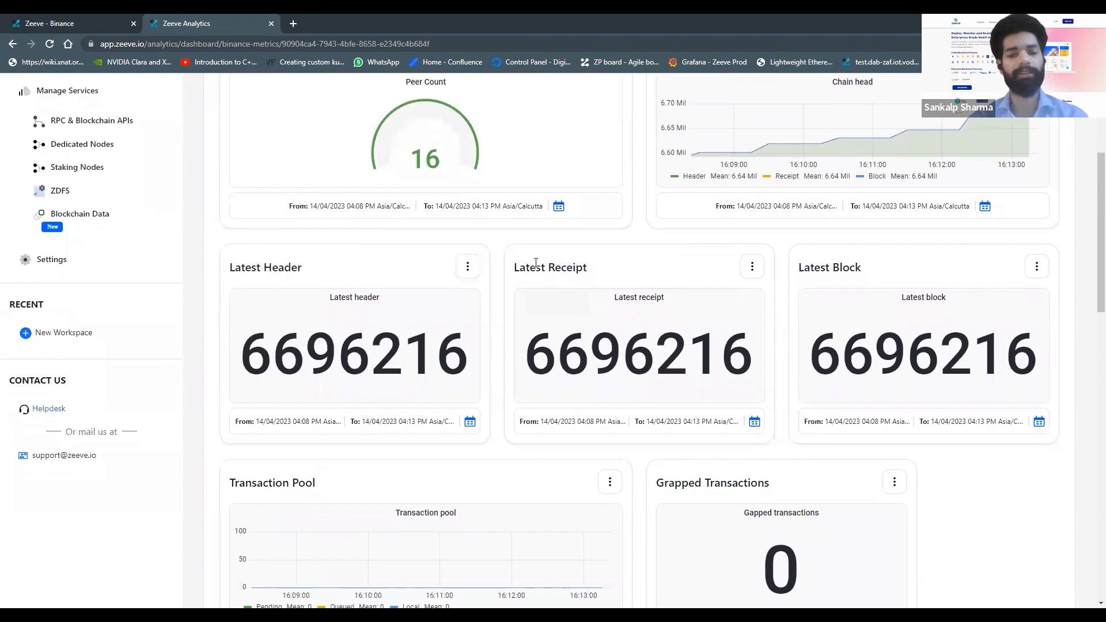
{"action": "scroll", "coordinate": [536, 263], "scroll_direction": "down", "scroll_amount": 5}
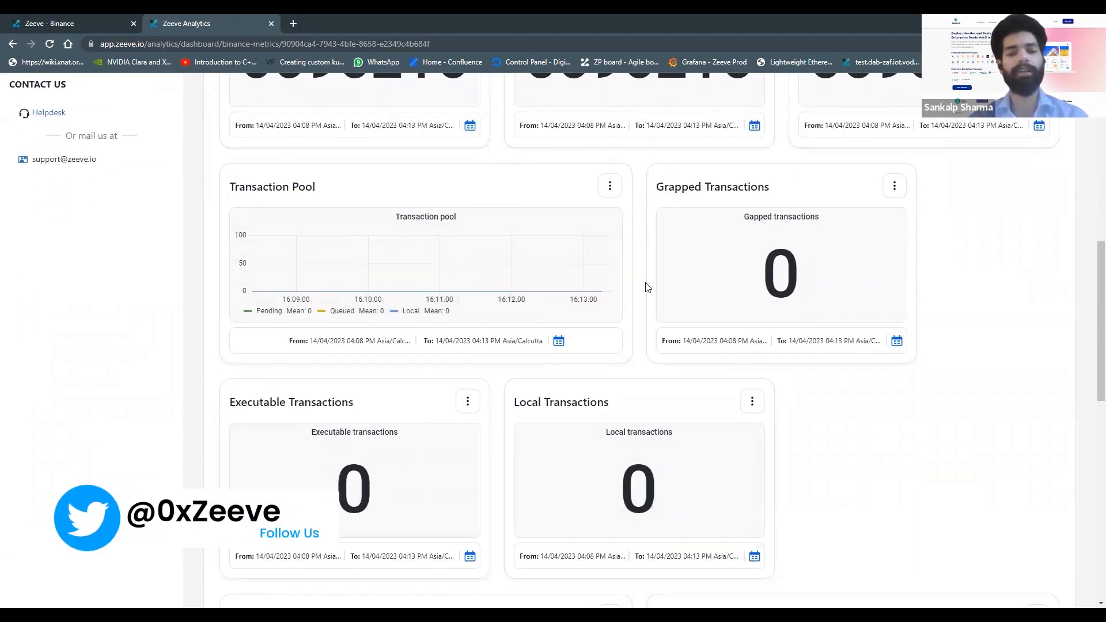
{"action": "scroll", "coordinate": [933, 425], "scroll_direction": "down", "scroll_amount": 2}
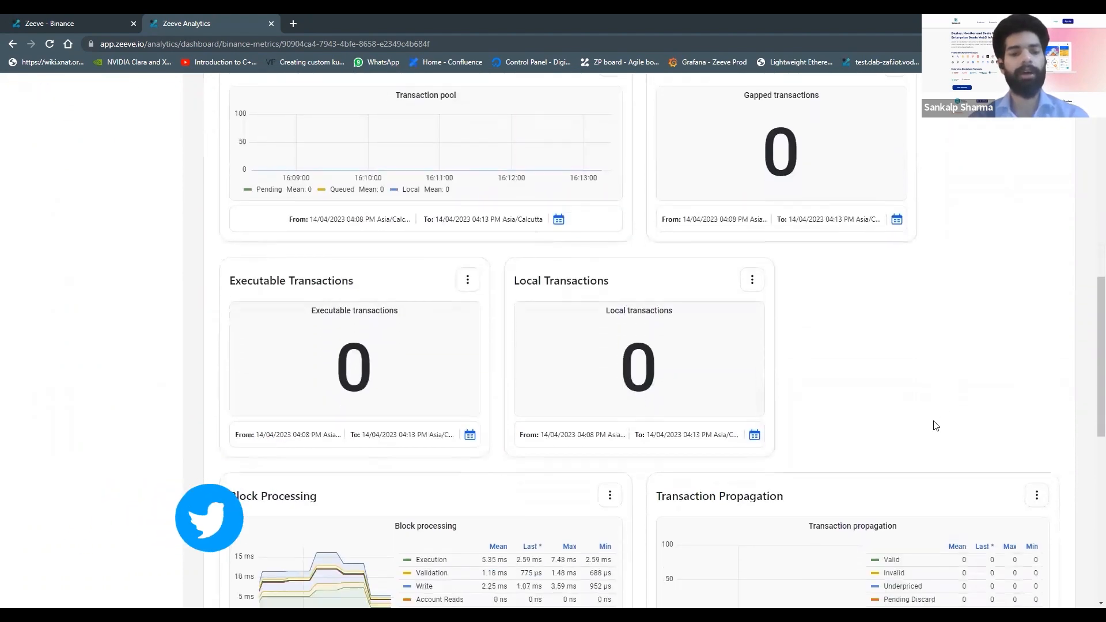
{"action": "scroll", "coordinate": [936, 426], "scroll_direction": "down", "scroll_amount": 4}
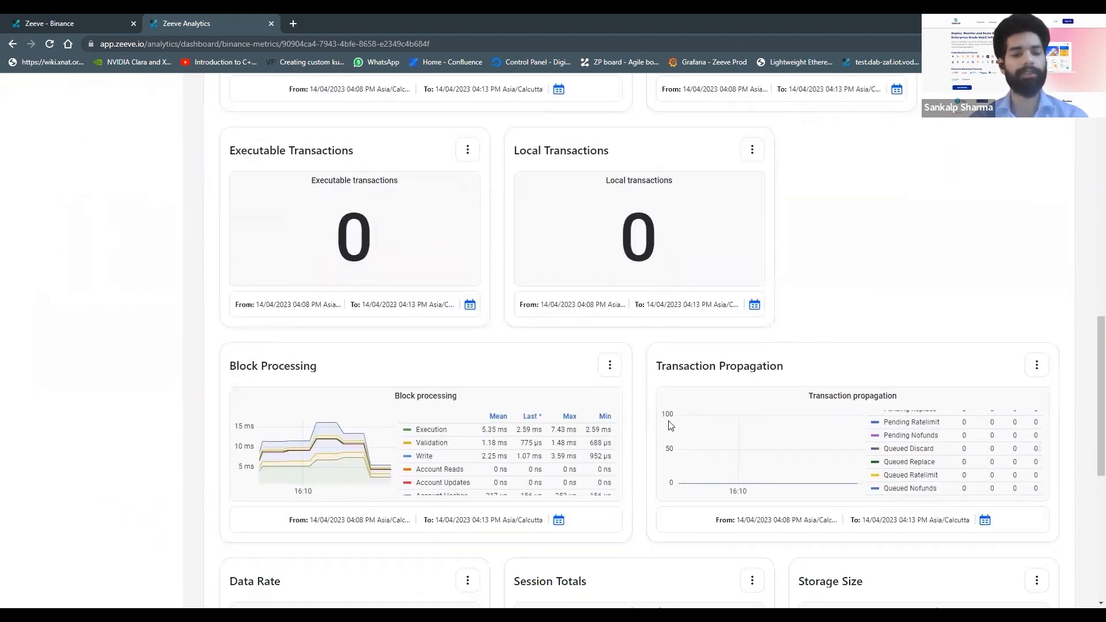
{"action": "scroll", "coordinate": [638, 435], "scroll_direction": "down", "scroll_amount": 3}
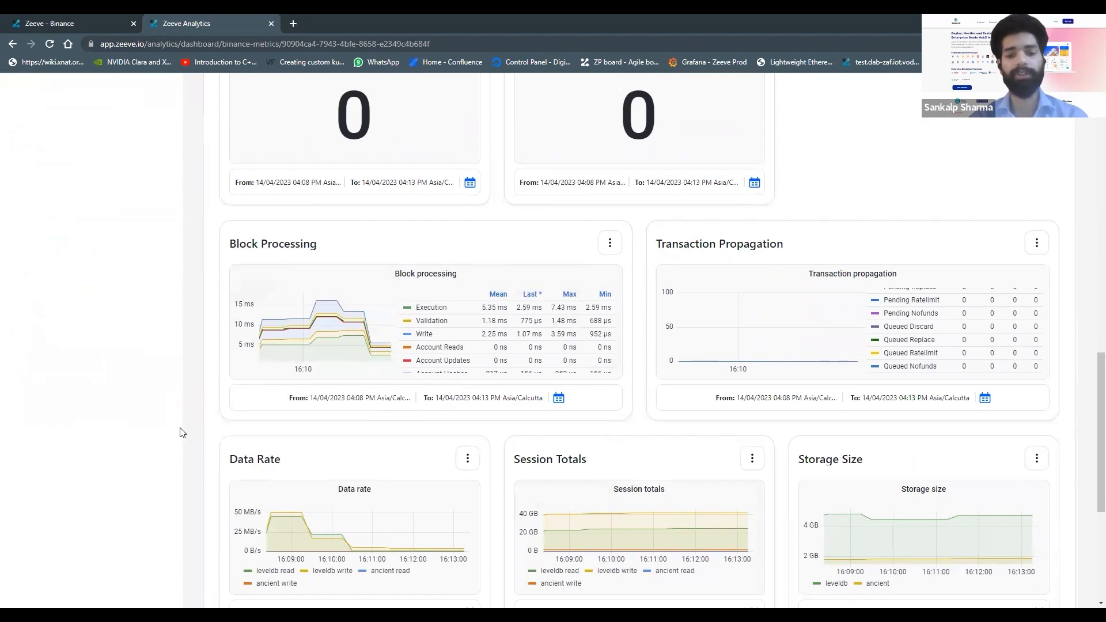
{"action": "scroll", "coordinate": [181, 432], "scroll_direction": "down", "scroll_amount": 2}
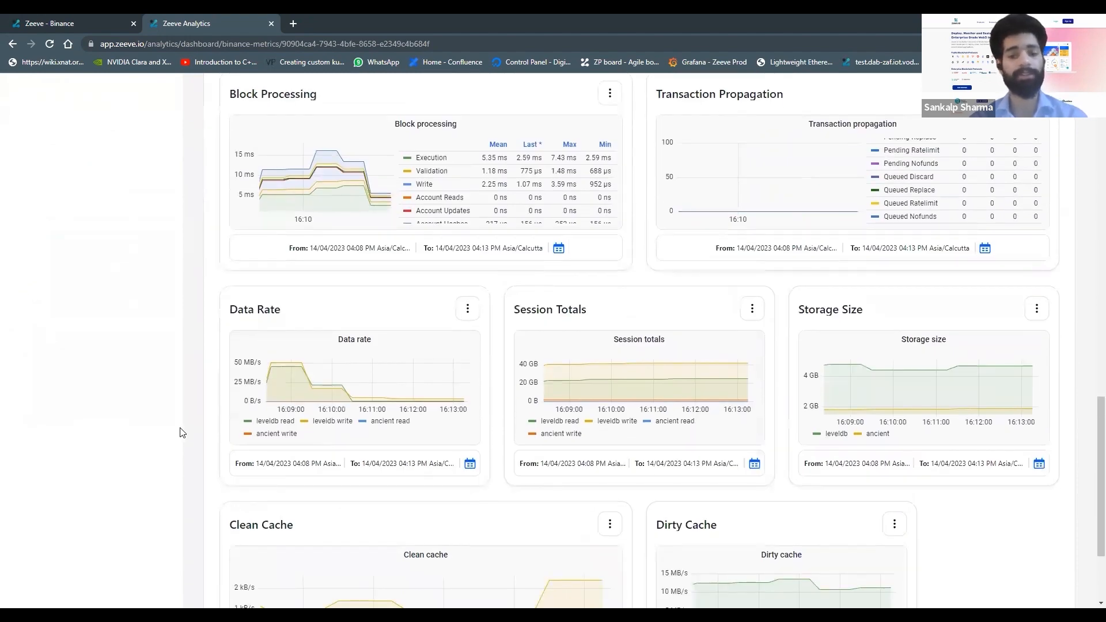
{"action": "scroll", "coordinate": [181, 433], "scroll_direction": "down", "scroll_amount": 3}
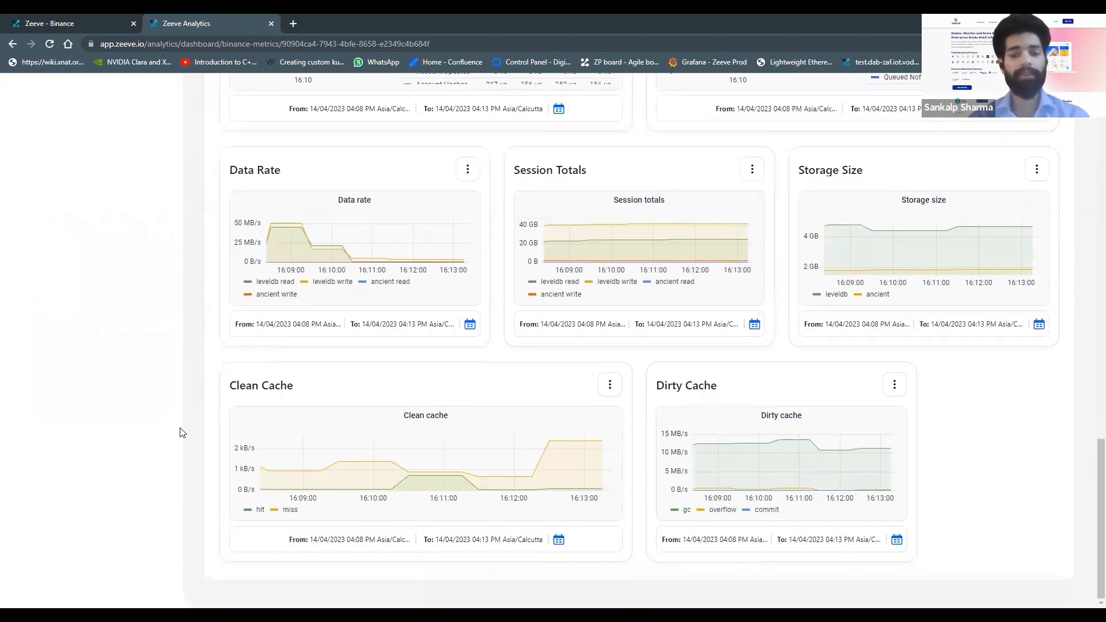
{"action": "scroll", "coordinate": [180, 433], "scroll_direction": "up", "scroll_amount": 3}
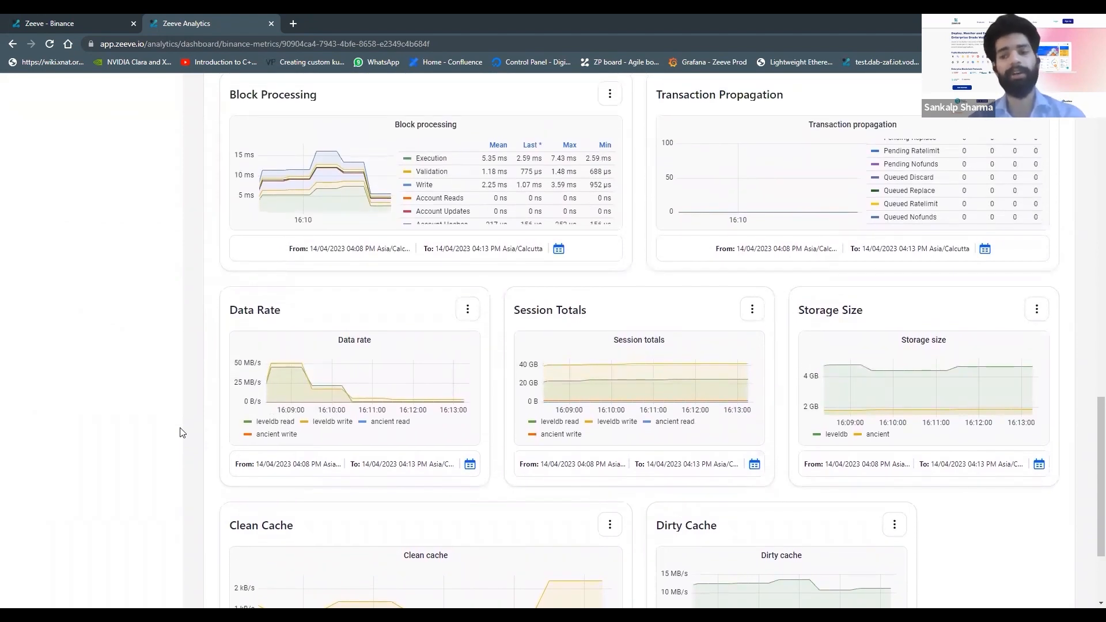
{"action": "scroll", "coordinate": [180, 433], "scroll_direction": "up", "scroll_amount": 20}
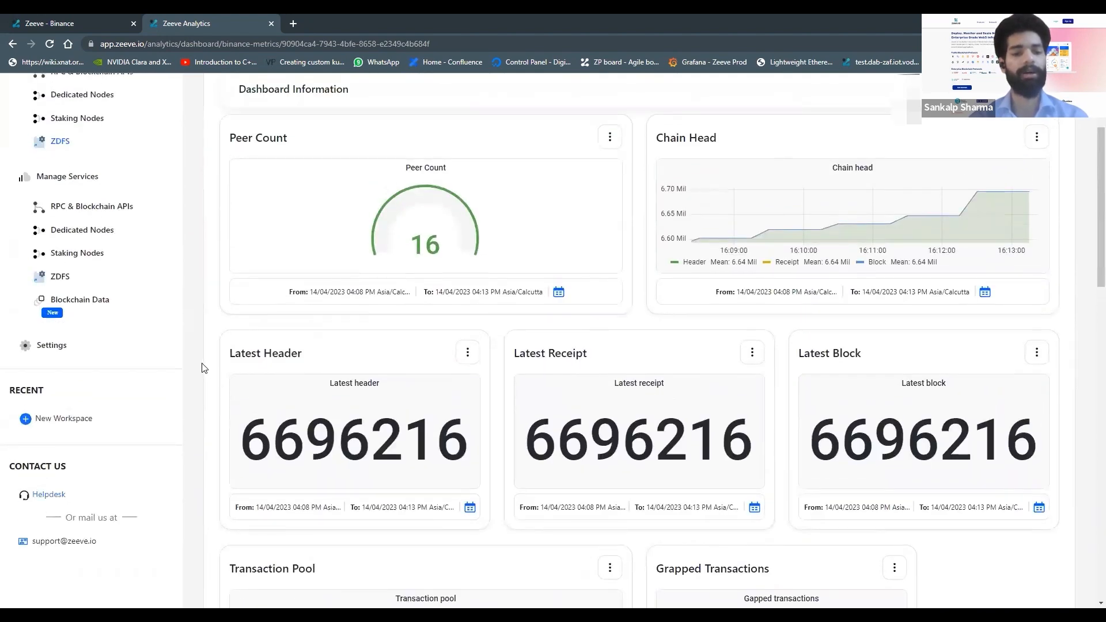
{"action": "scroll", "coordinate": [202, 368], "scroll_direction": "up", "scroll_amount": 3}
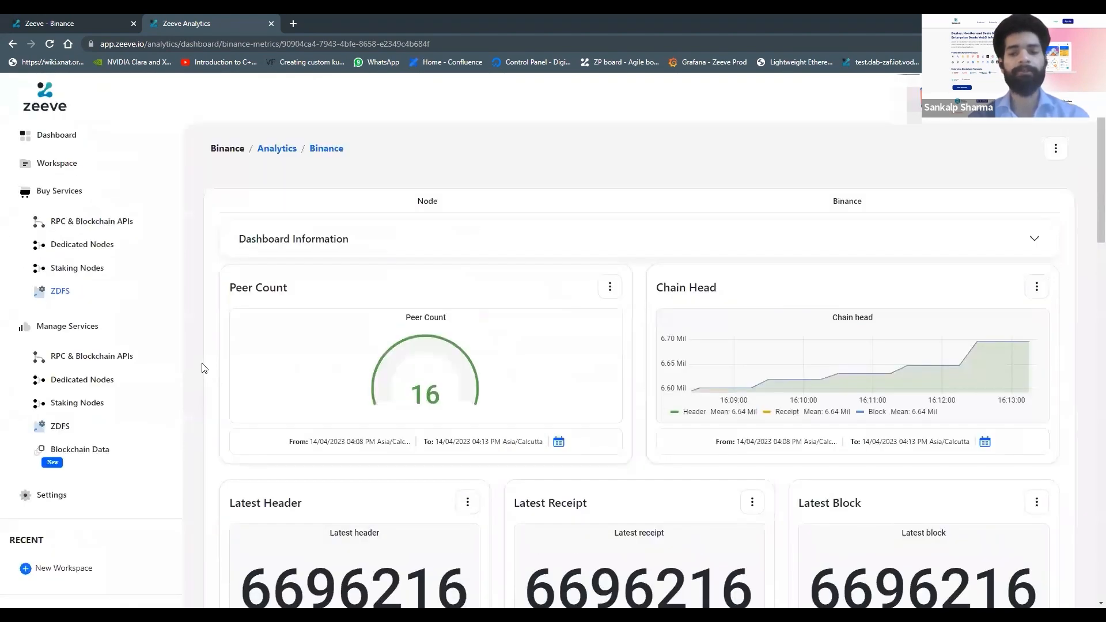
{"action": "scroll", "coordinate": [203, 367], "scroll_direction": "down", "scroll_amount": 3}
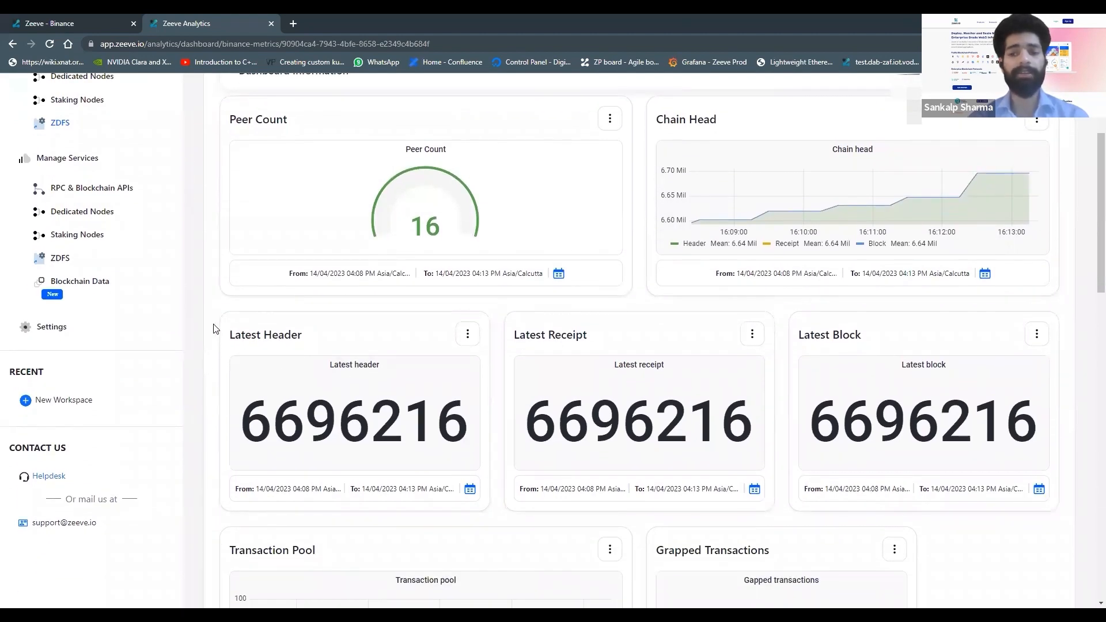
{"action": "scroll", "coordinate": [213, 329], "scroll_direction": "up", "scroll_amount": 3}
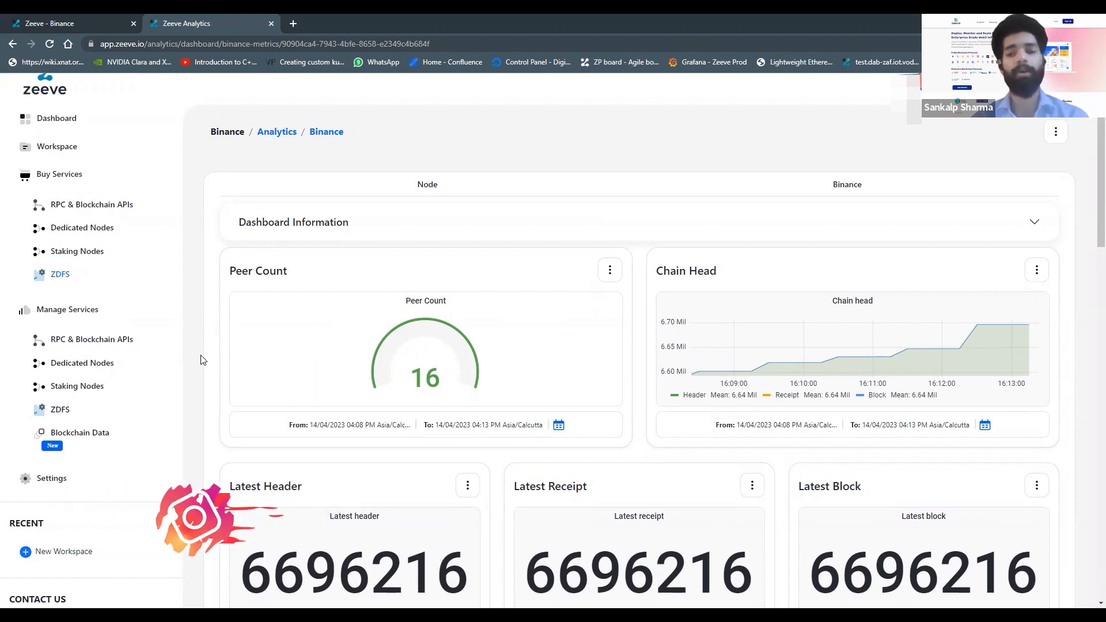
{"action": "scroll", "coordinate": [201, 360], "scroll_direction": "down", "scroll_amount": 10}
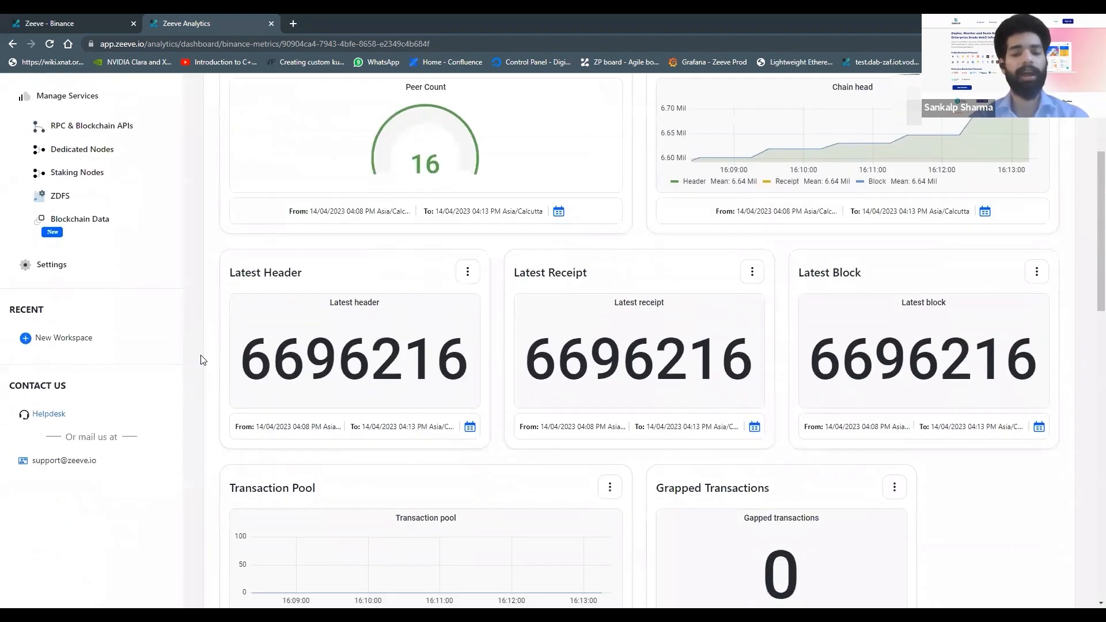
{"action": "scroll", "coordinate": [202, 360], "scroll_direction": "down", "scroll_amount": 6}
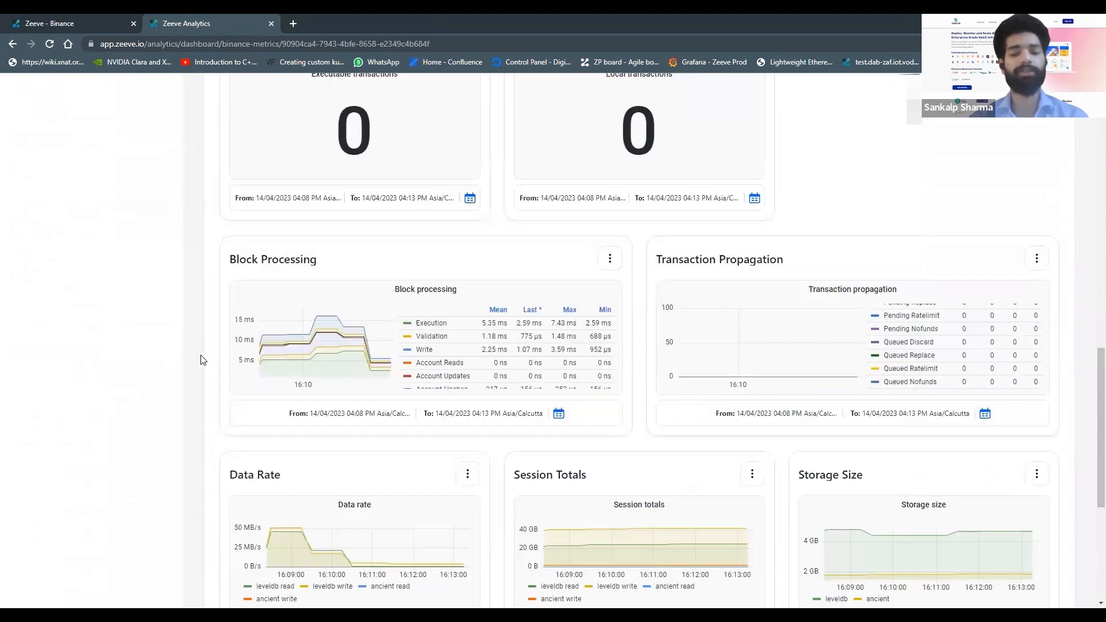
{"action": "scroll", "coordinate": [202, 360], "scroll_direction": "up", "scroll_amount": 7}
{"action": "scroll", "coordinate": [202, 360], "scroll_direction": "up", "scroll_amount": 6}
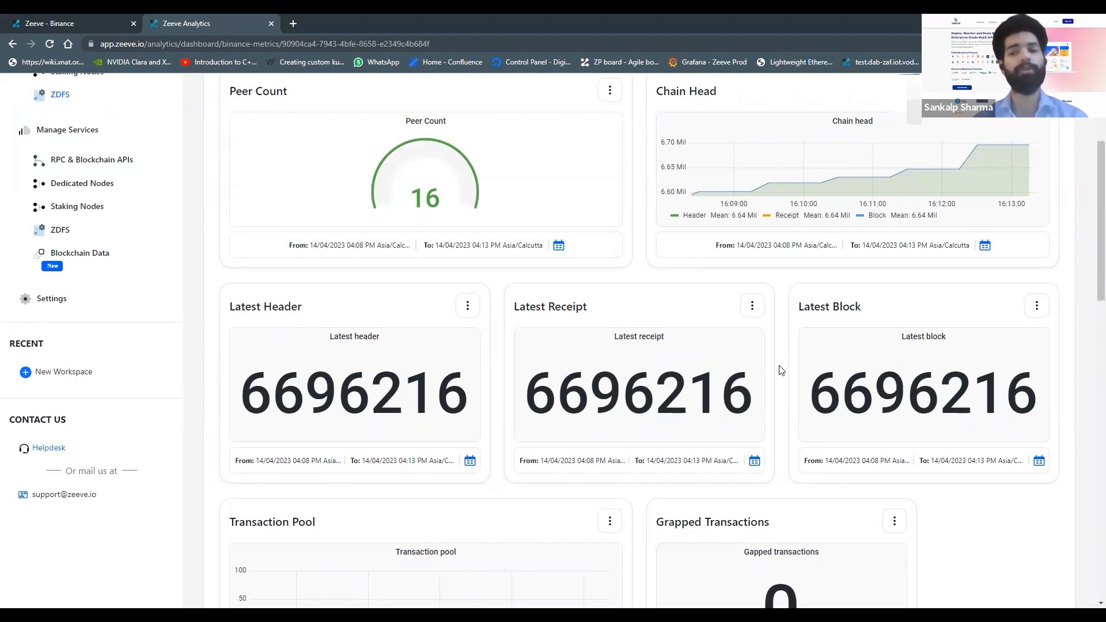
{"action": "scroll", "coordinate": [780, 370], "scroll_direction": "up", "scroll_amount": 4}
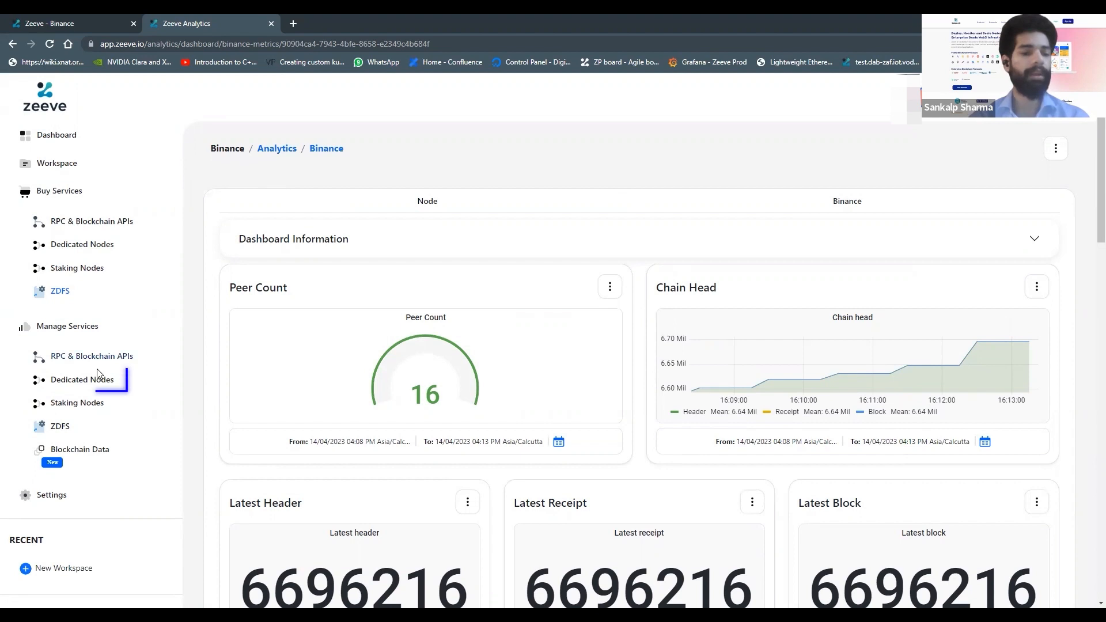
Step: Return to the dedicated networks list, open the myProjectonBinance network and open its Actions menu
{"action": "left_click", "coordinate": [86, 382]}
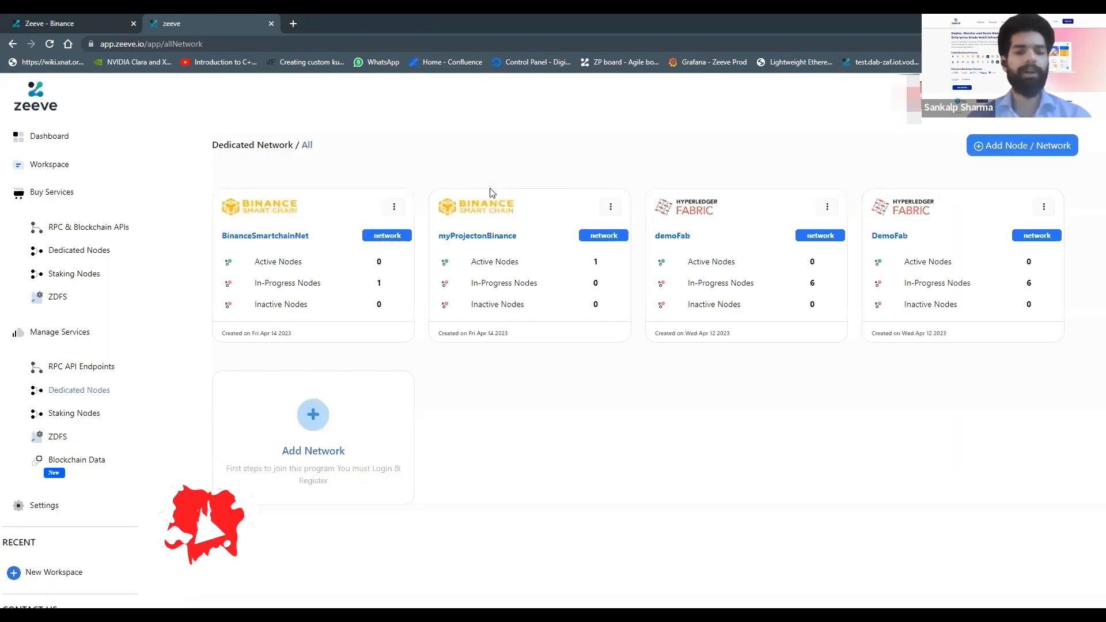
{"action": "left_click", "coordinate": [494, 241]}
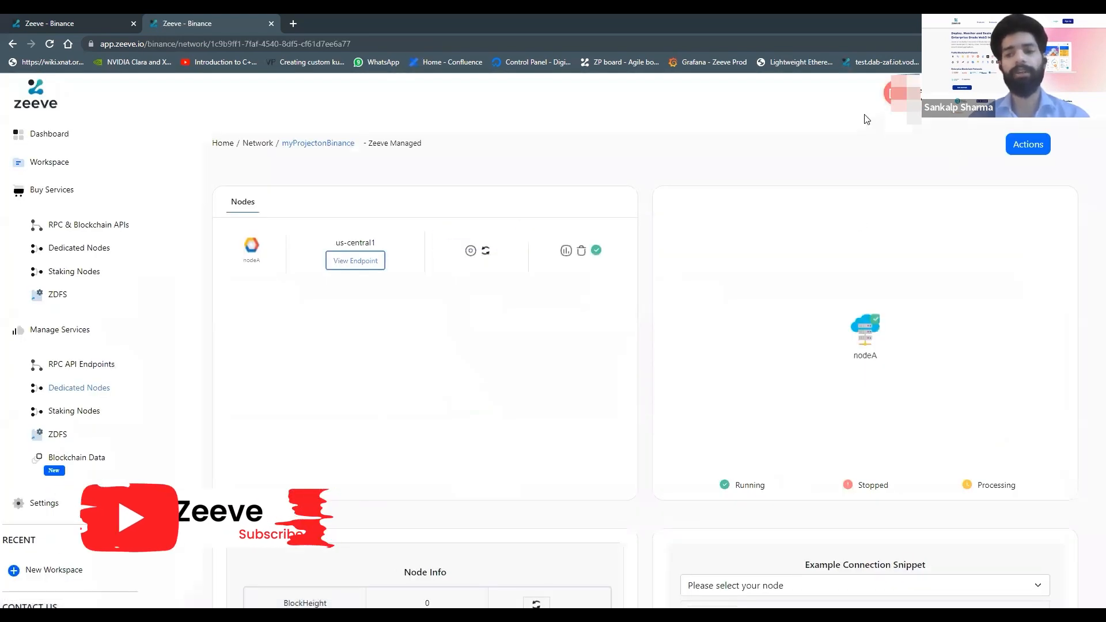
{"action": "left_click", "coordinate": [1031, 144]}
{"action": "left_click", "coordinate": [973, 159]}
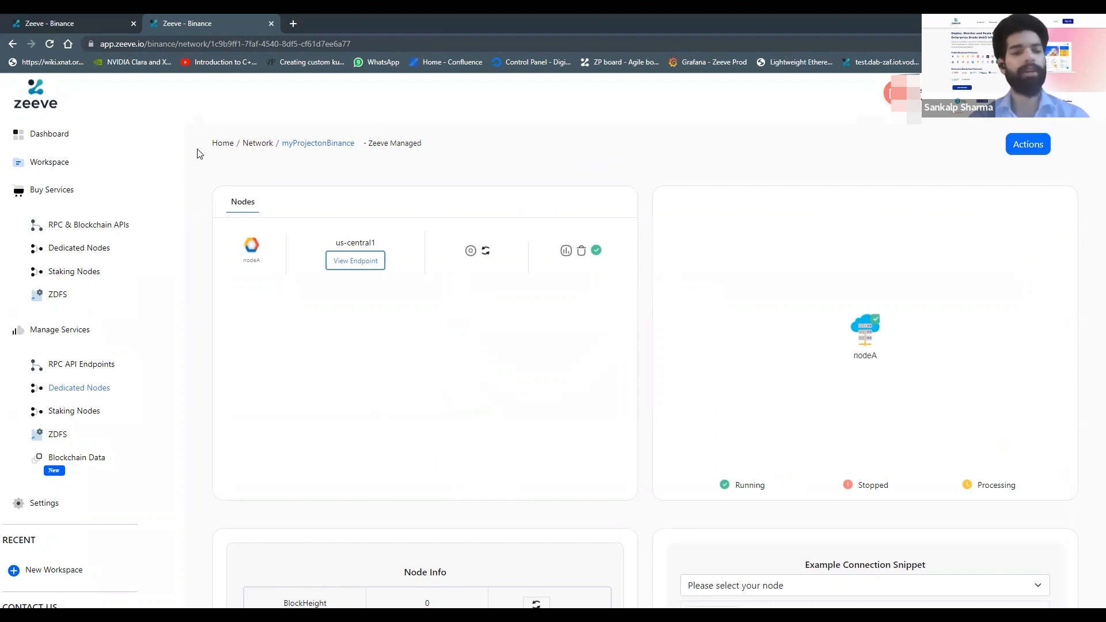
Step: Start adding an RPC endpoint on the Launch Plan subscription and name it BinanceEndpointExample
{"action": "left_click", "coordinate": [80, 368]}
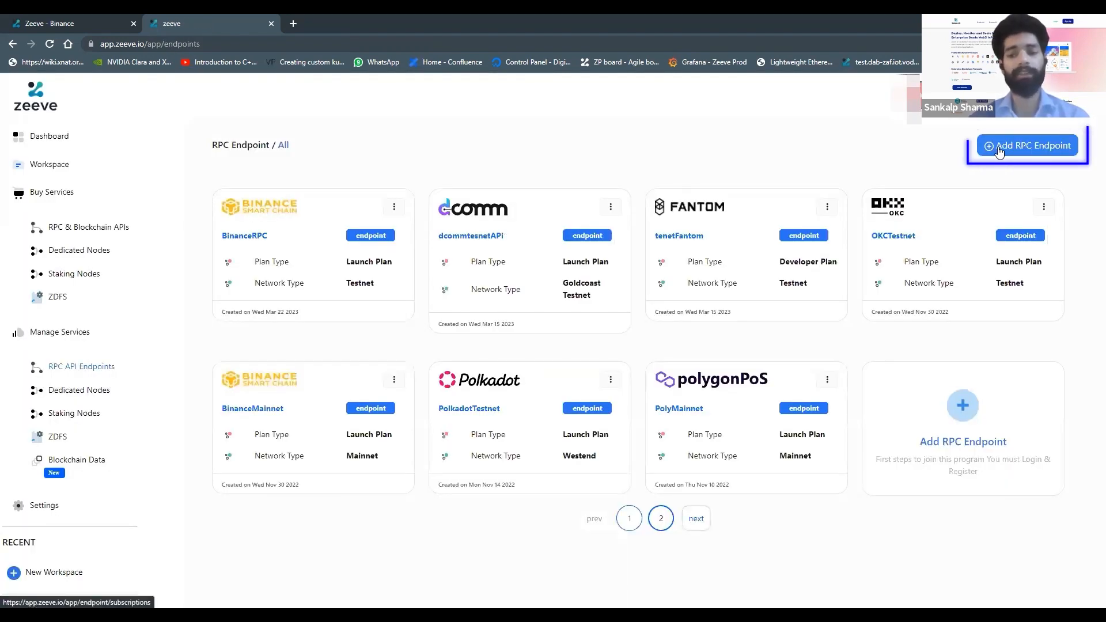
{"action": "left_click", "coordinate": [1000, 151]}
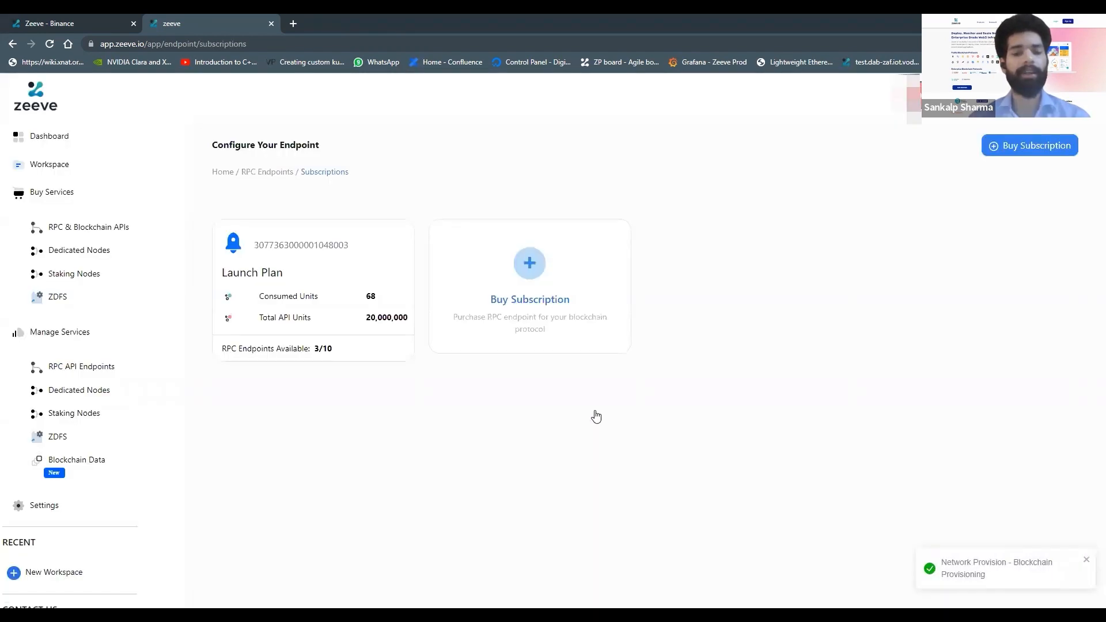
{"action": "left_click", "coordinate": [340, 271]}
{"action": "left_click", "coordinate": [392, 330]}
{"action": "type", "text": "BinanceEnd"}
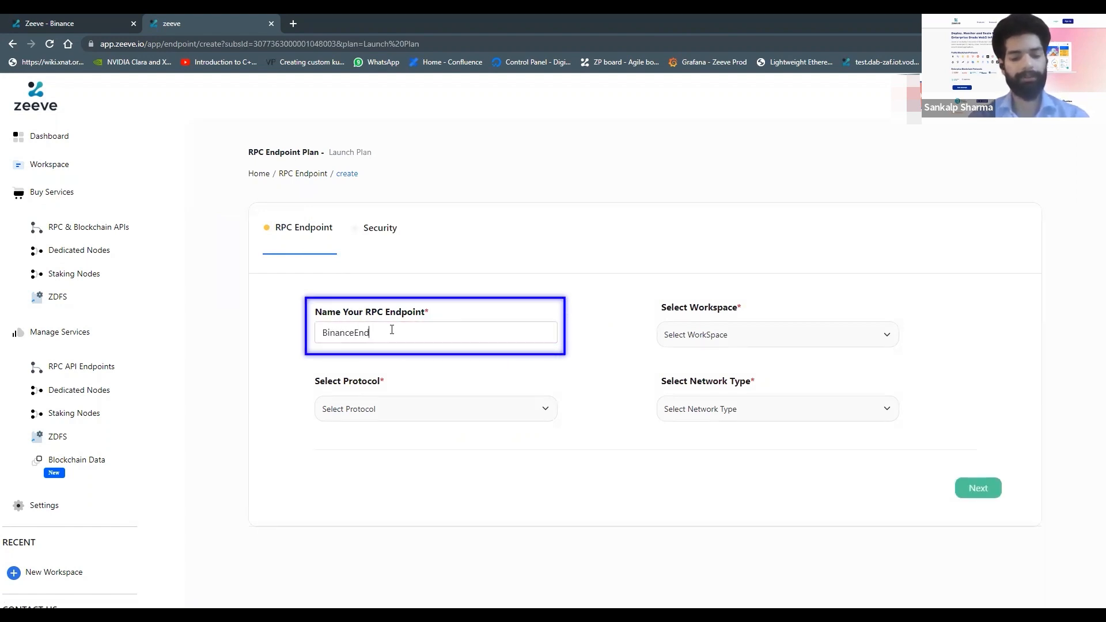
{"action": "type", "text": "pointExample"}
Step: Set the endpoint's workspace to Public Nodes, protocol to Binance and network type to Testnet, then continue
{"action": "left_click", "coordinate": [761, 334]}
{"action": "left_click", "coordinate": [730, 377]}
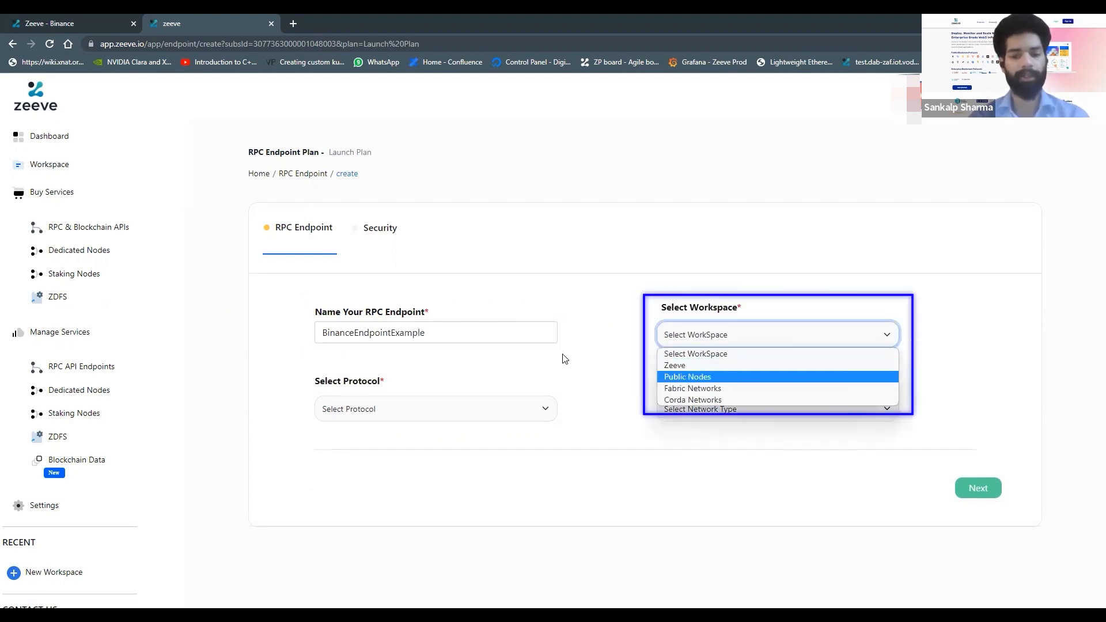
{"action": "left_click", "coordinate": [441, 418]}
{"action": "left_click", "coordinate": [402, 468]}
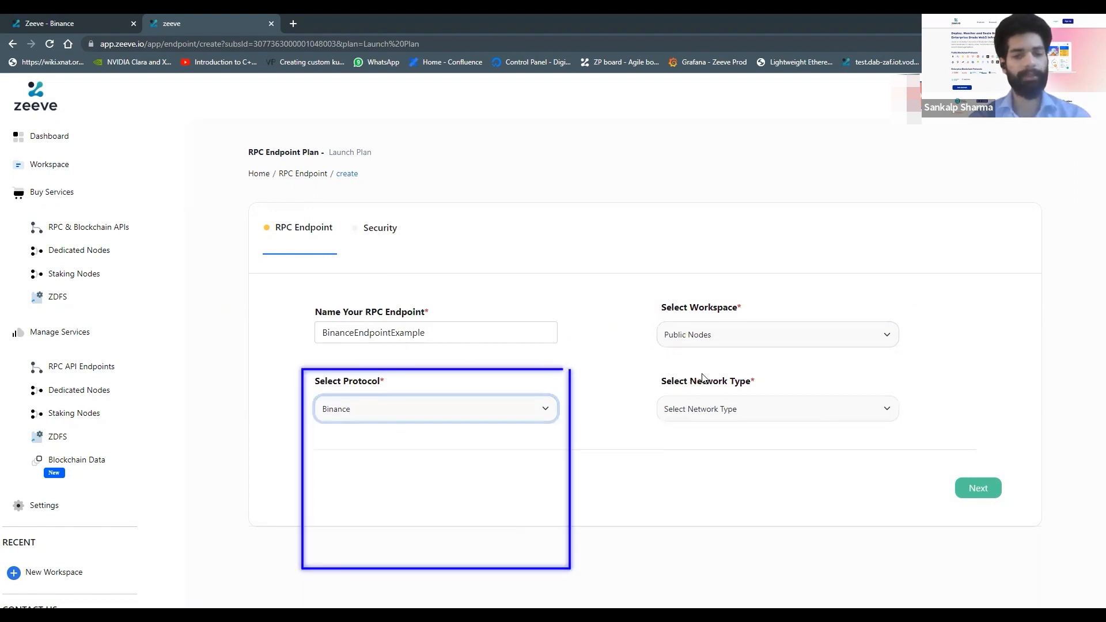
{"action": "left_click", "coordinate": [736, 418]}
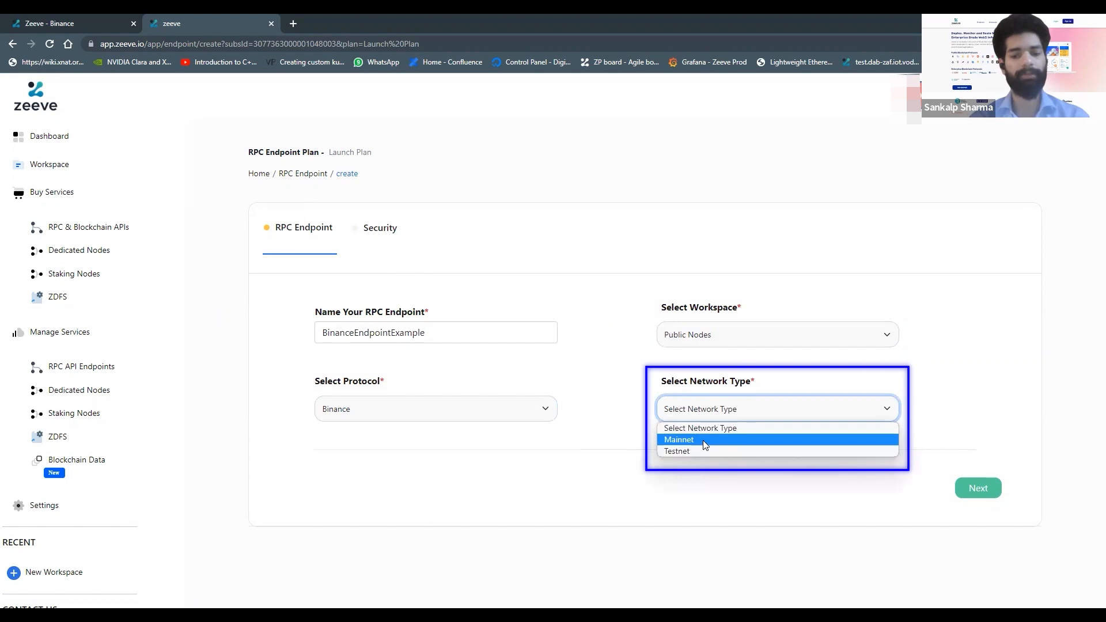
{"action": "left_click", "coordinate": [698, 451]}
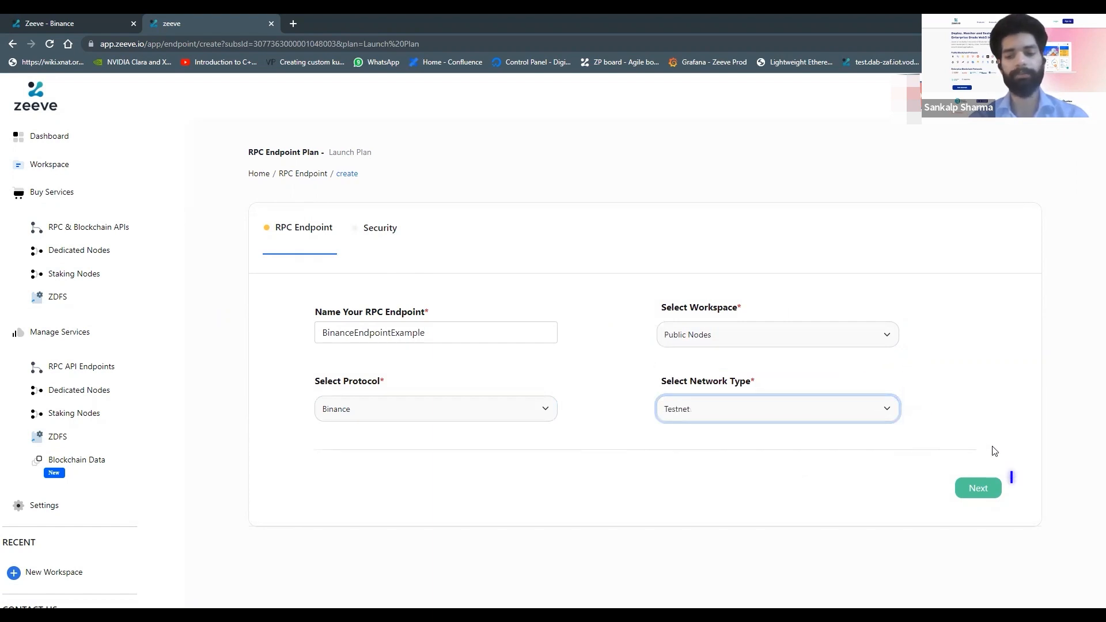
{"action": "left_click", "coordinate": [980, 490]}
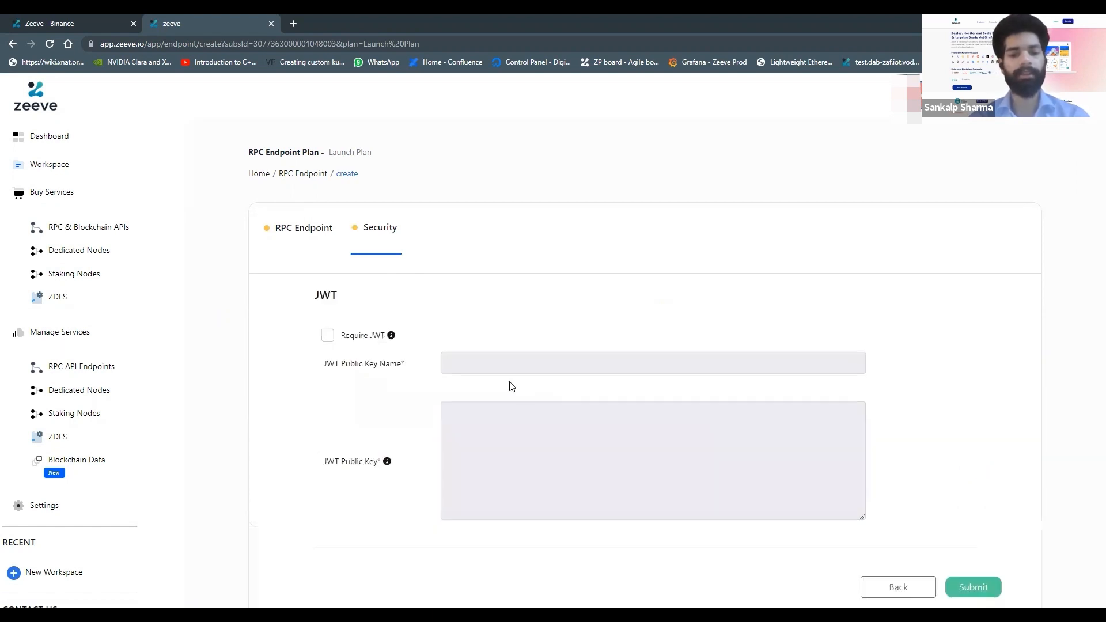
Step: Toggle the Require JWT option on and off again, then submit the new RPC endpoint
{"action": "scroll", "coordinate": [299, 334], "scroll_direction": "down", "scroll_amount": 1}
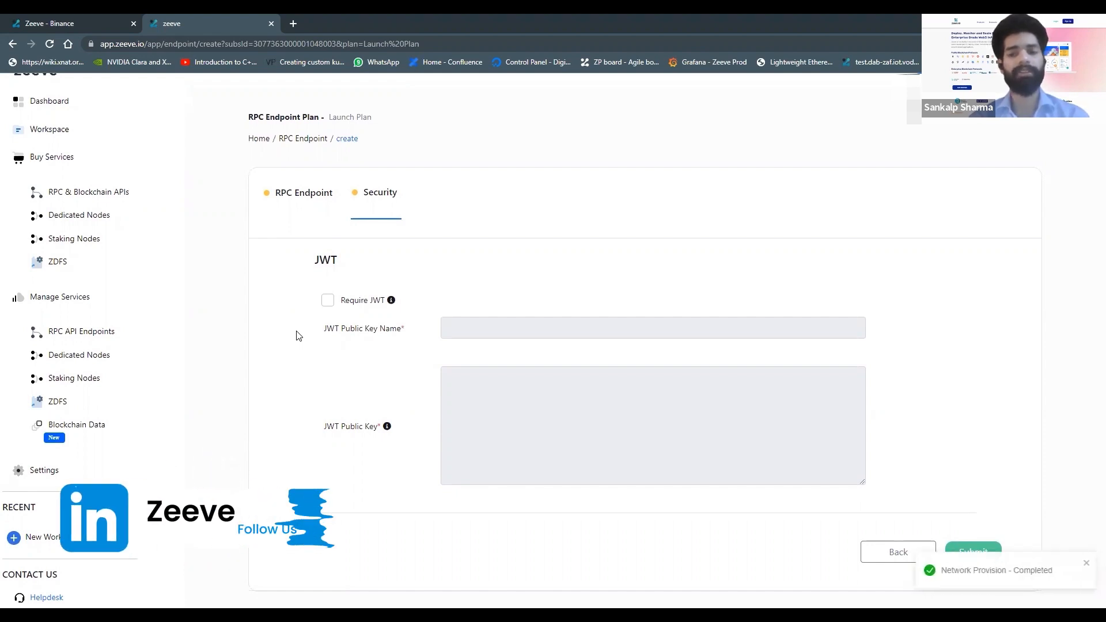
{"action": "left_click", "coordinate": [327, 302]}
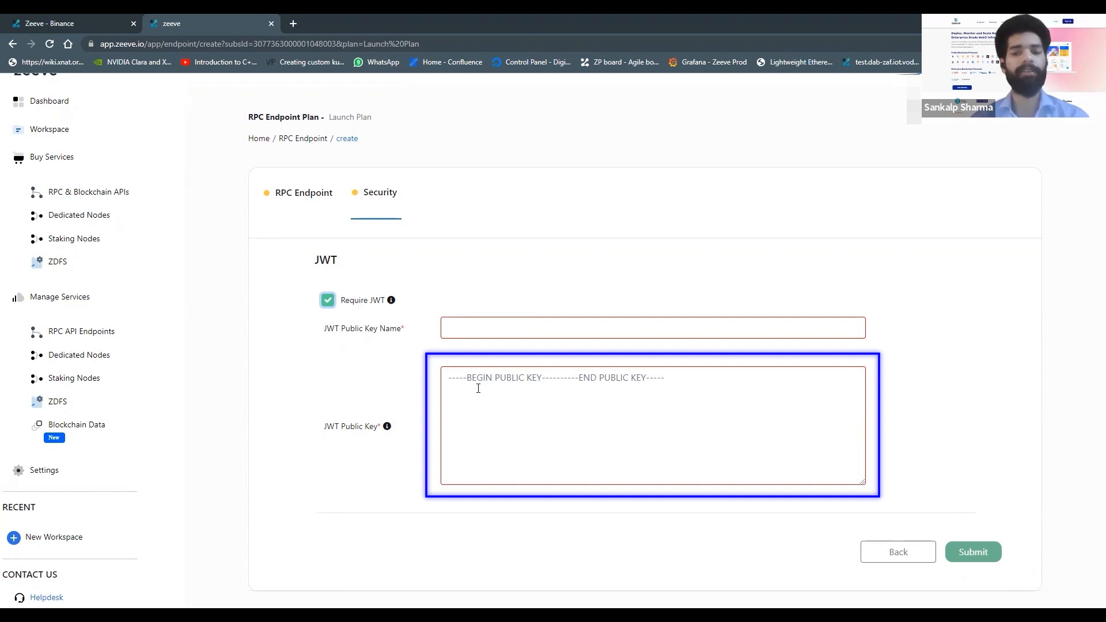
{"action": "left_click", "coordinate": [328, 300]}
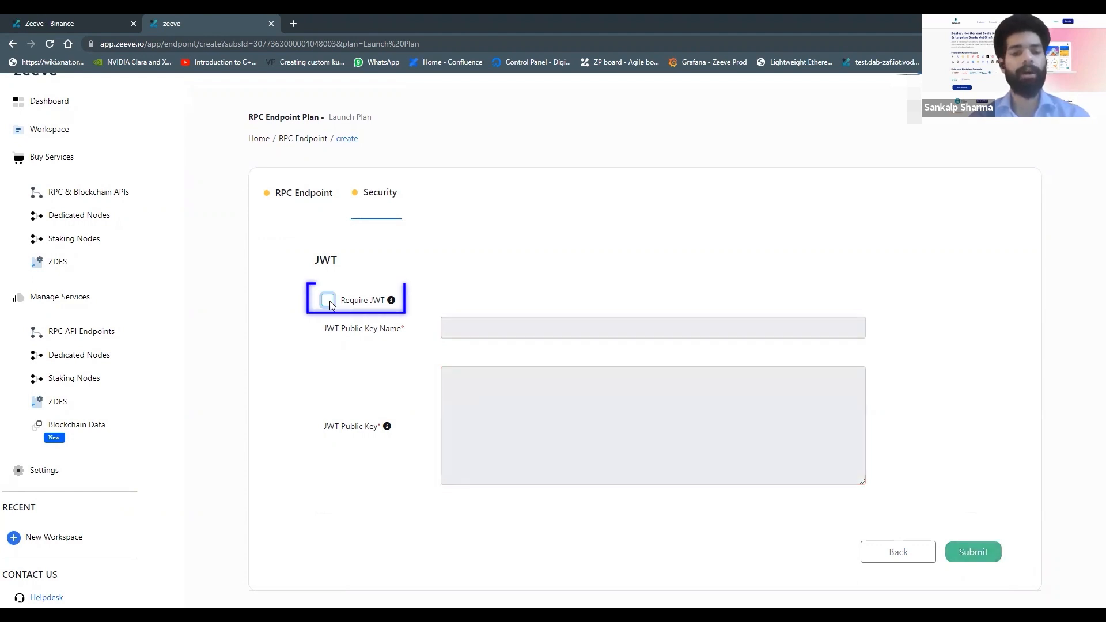
{"action": "scroll", "coordinate": [282, 334], "scroll_direction": "down", "scroll_amount": 1}
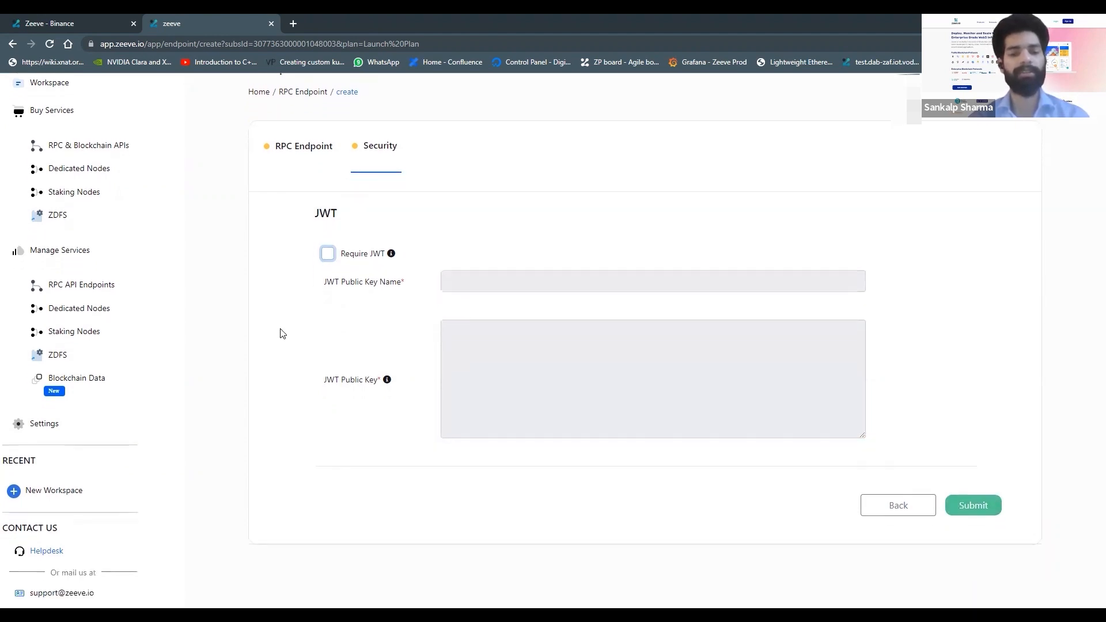
{"action": "left_click", "coordinate": [978, 510]}
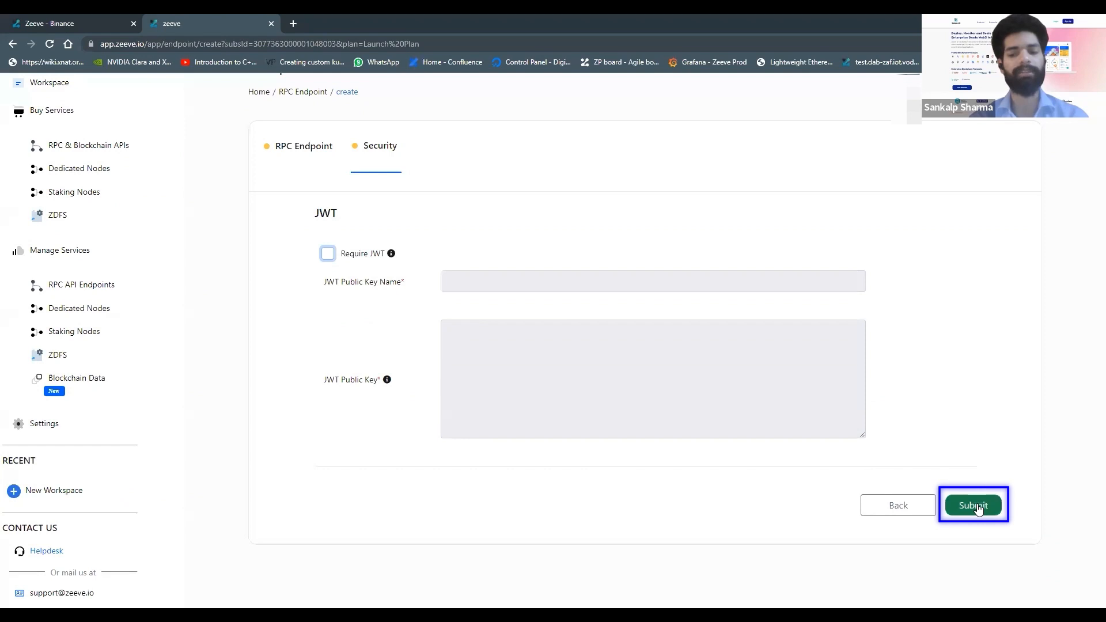
{"action": "left_click", "coordinate": [978, 509]}
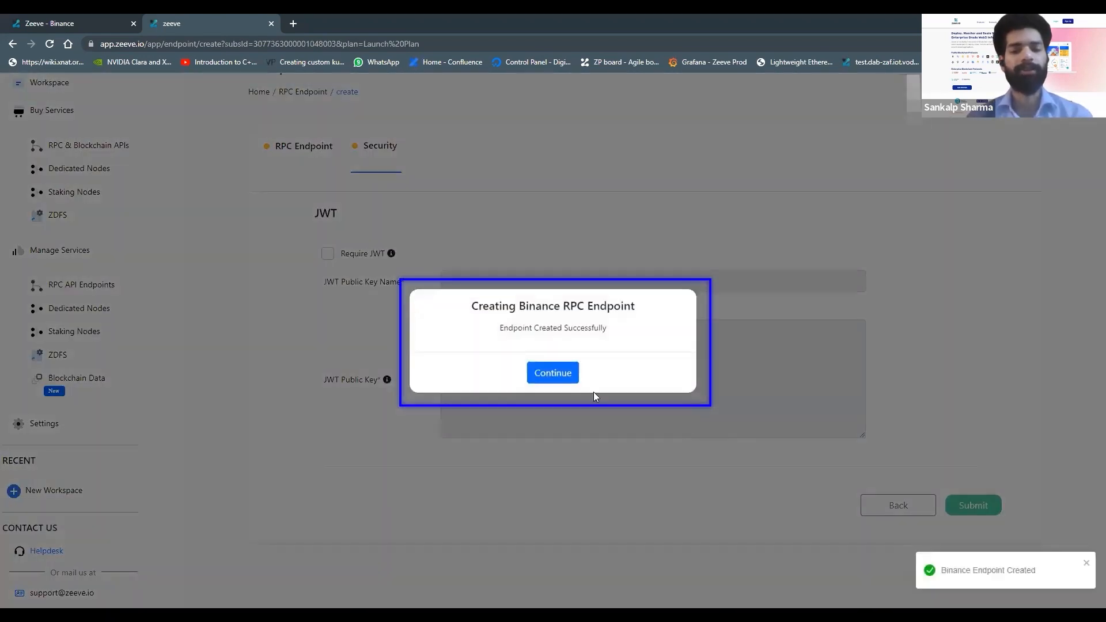
Step: Close the endpoint creation confirmation and open the BinanceEndpointExample endpoint's details to view its HTTP and WS URLs
{"action": "left_click", "coordinate": [563, 378]}
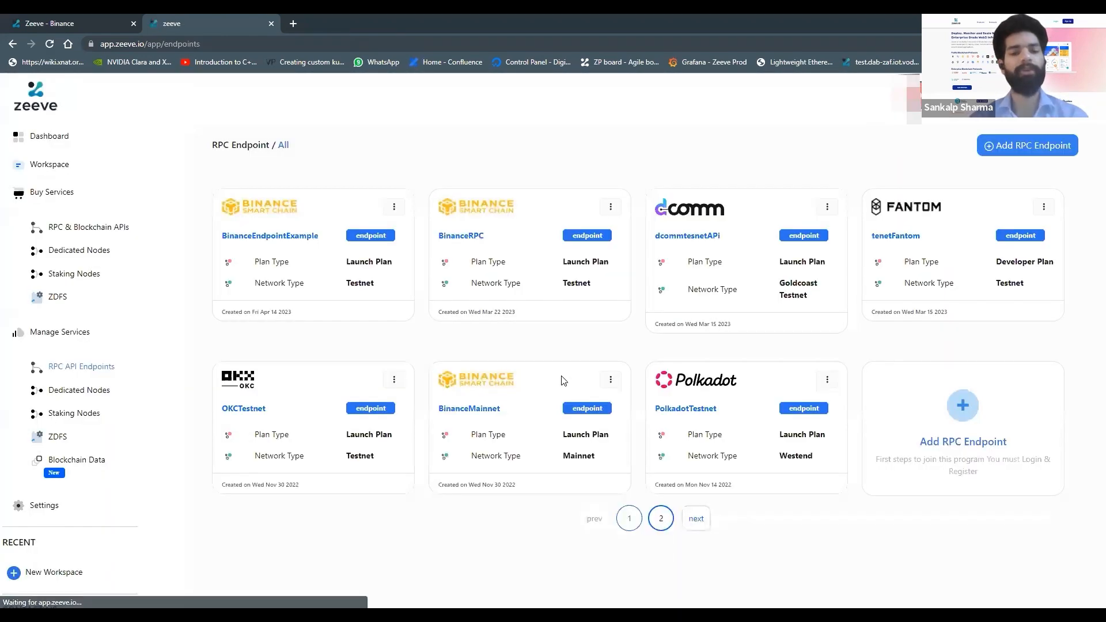
{"action": "left_click", "coordinate": [285, 237]}
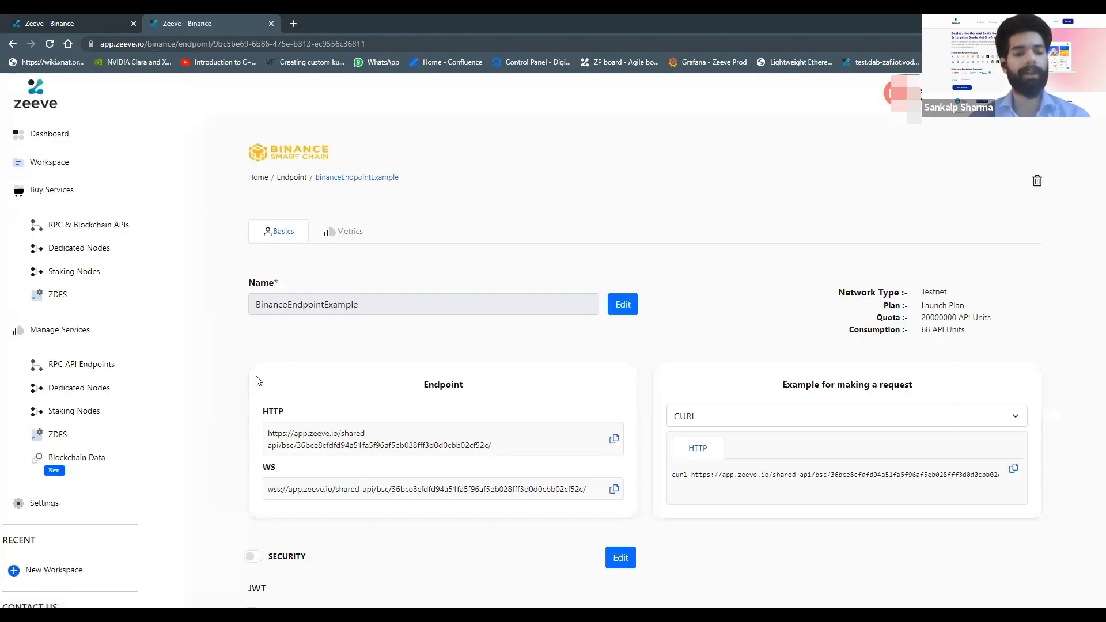
{"action": "scroll", "coordinate": [258, 381], "scroll_direction": "down", "scroll_amount": 1}
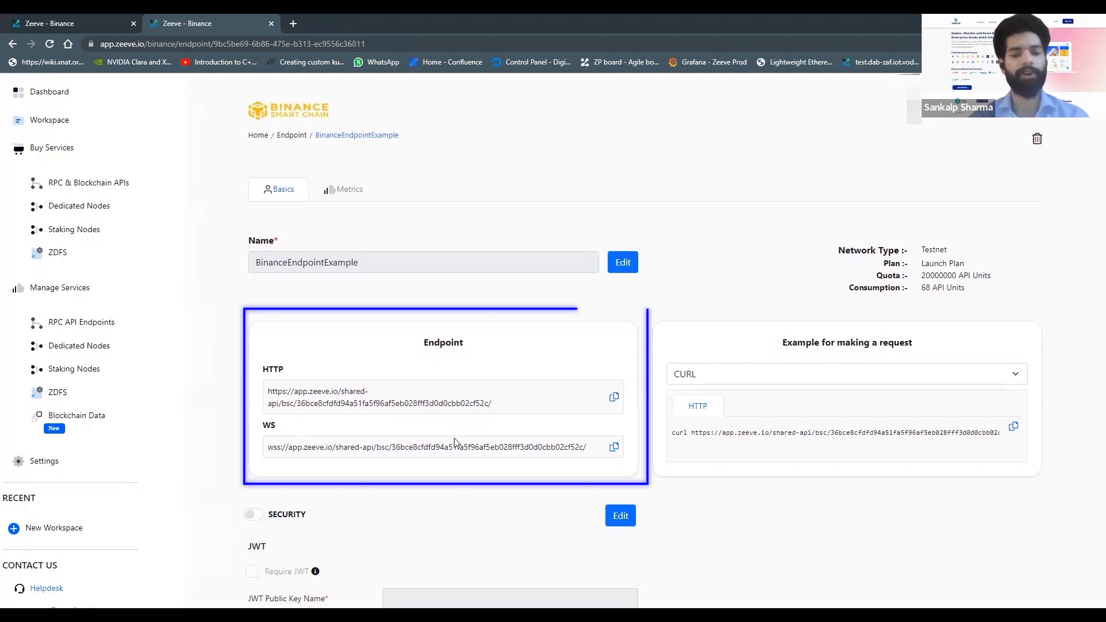
{"action": "scroll", "coordinate": [454, 442], "scroll_direction": "down", "scroll_amount": 1}
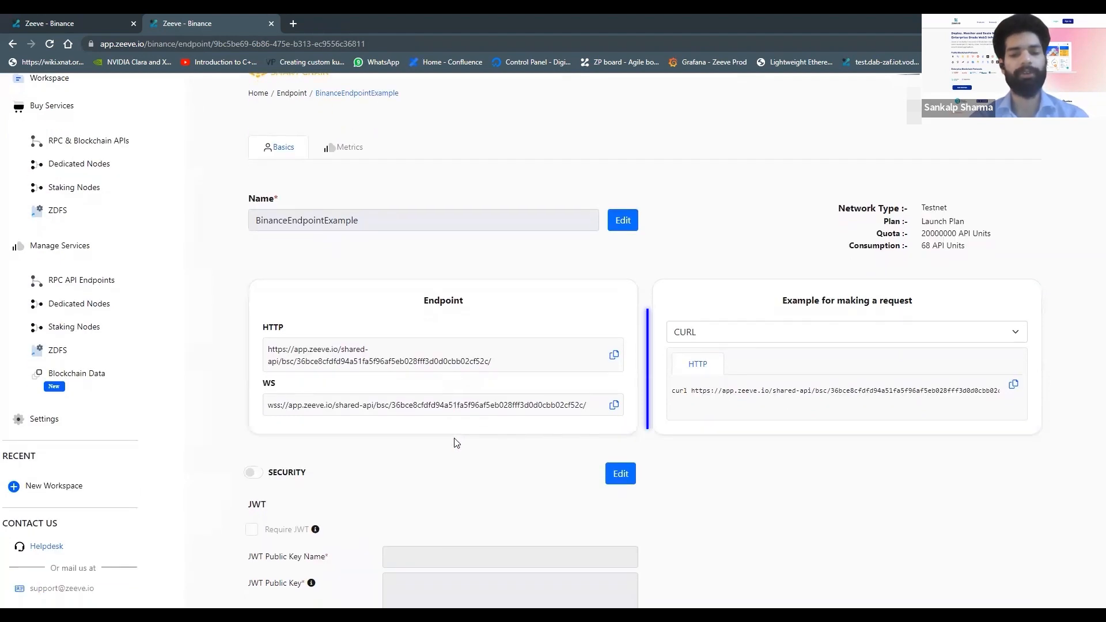
Step: Switch the request example language to NodeJs, then back to CURL
{"action": "left_click", "coordinate": [765, 332]}
{"action": "left_click", "coordinate": [755, 380]}
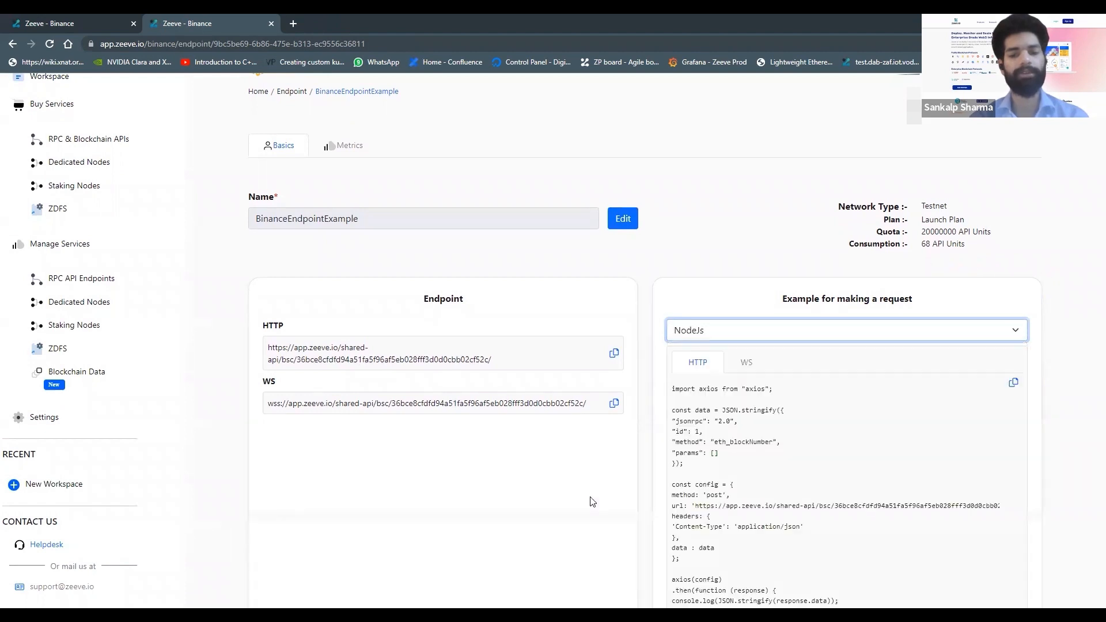
{"action": "scroll", "coordinate": [594, 502], "scroll_direction": "down", "scroll_amount": 1}
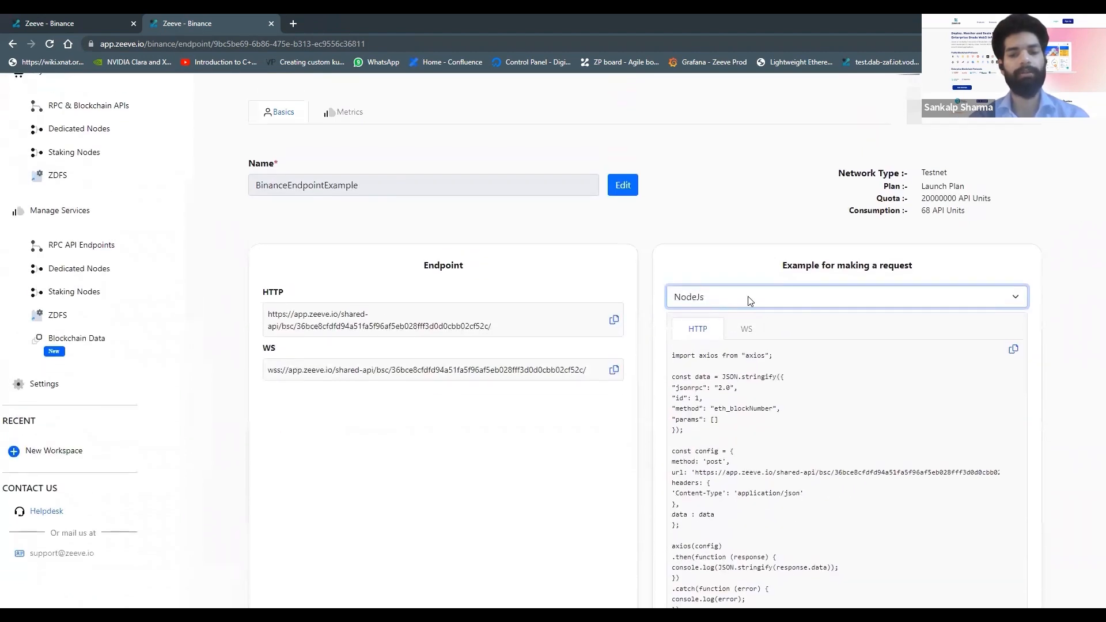
{"action": "left_click", "coordinate": [735, 307]}
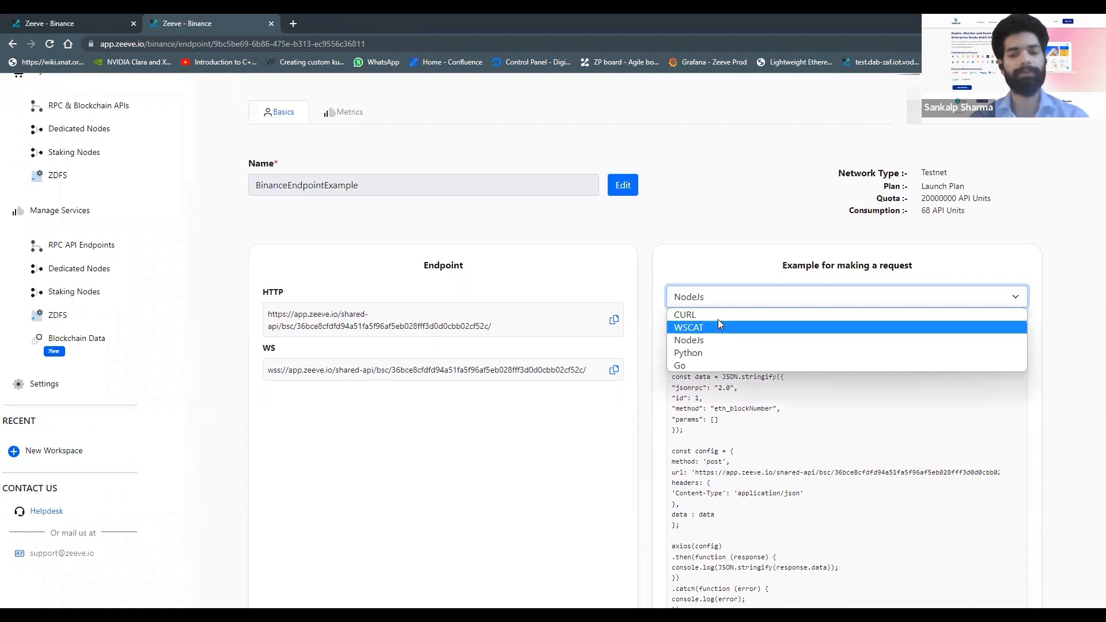
{"action": "left_click", "coordinate": [720, 316]}
{"action": "scroll", "coordinate": [506, 455], "scroll_direction": "down", "scroll_amount": 1}
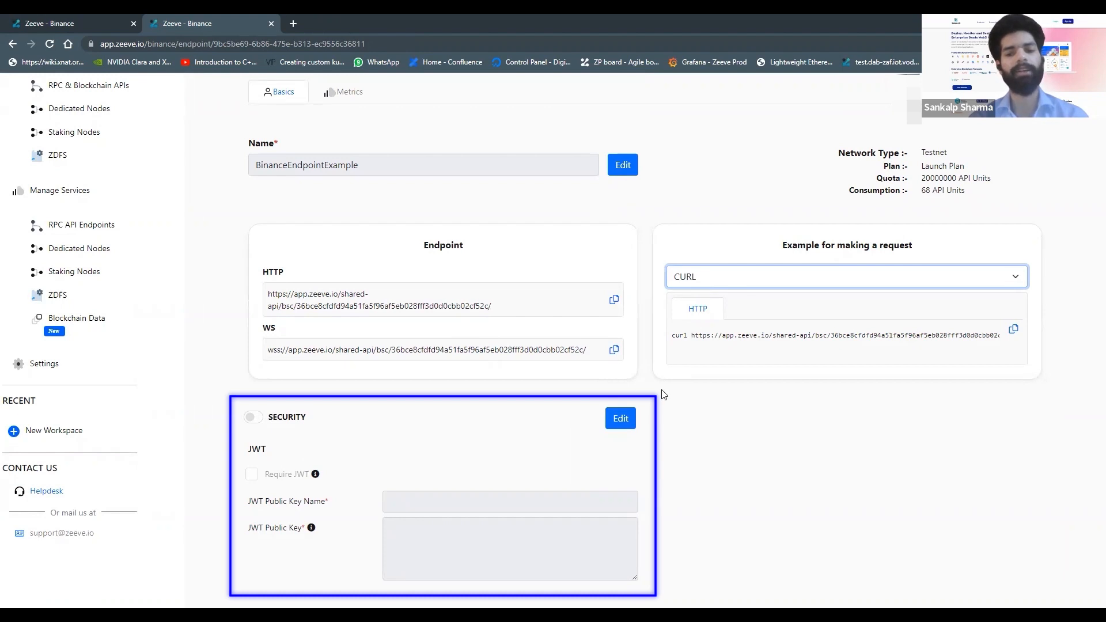
{"action": "scroll", "coordinate": [657, 392], "scroll_direction": "up", "scroll_amount": 3}
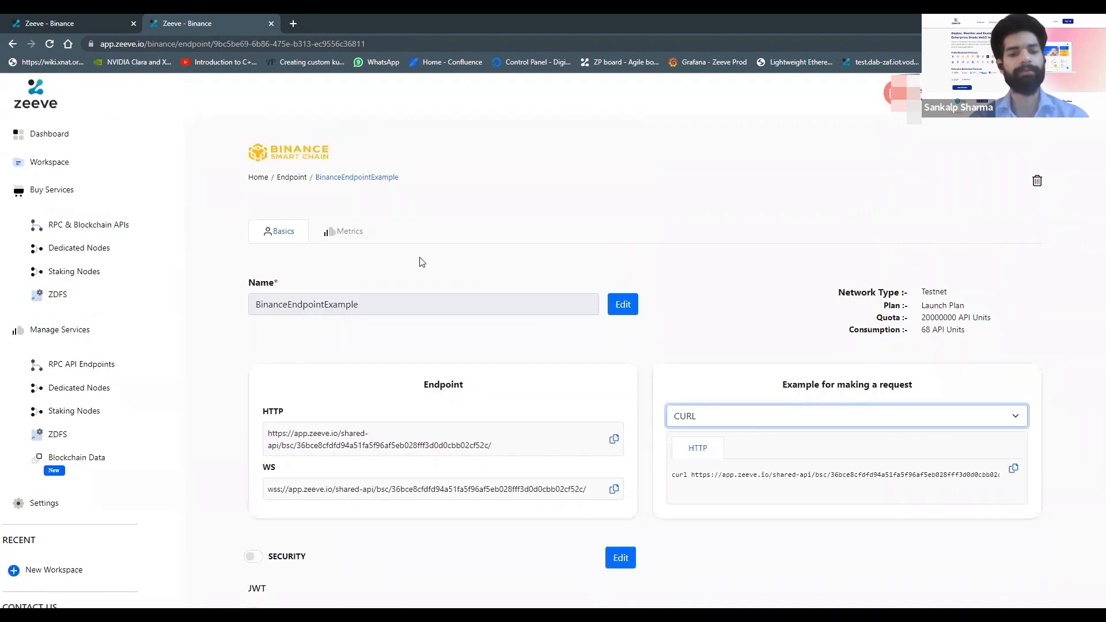
Step: Open the endpoint's Metrics view to review its summary and recent requests, then return to Basics
{"action": "left_click", "coordinate": [340, 236]}
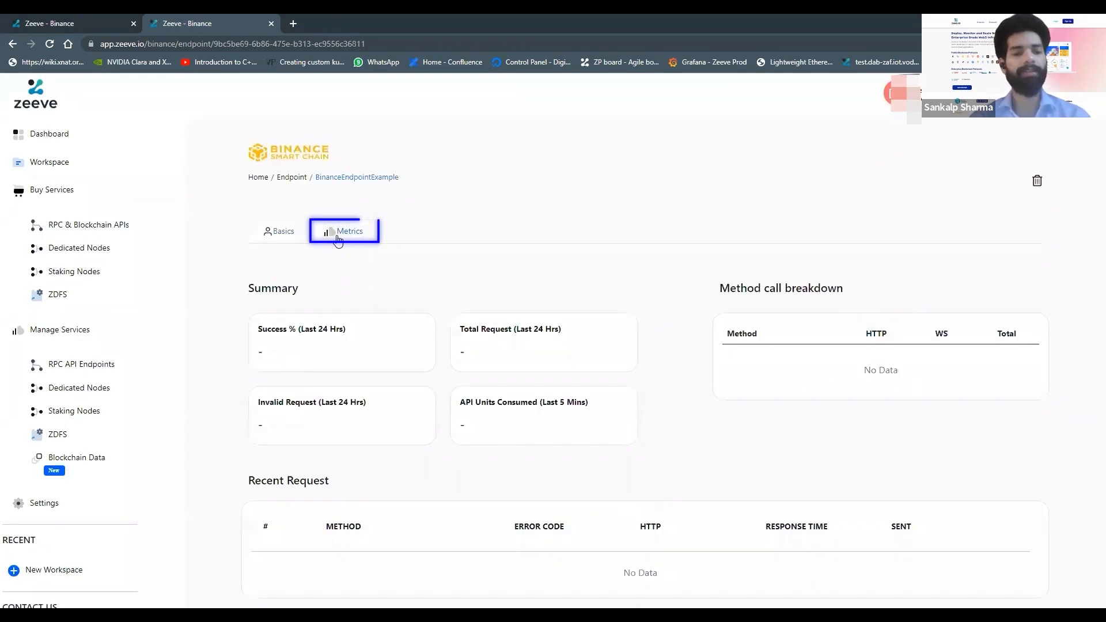
{"action": "scroll", "coordinate": [227, 334], "scroll_direction": "down", "scroll_amount": 1}
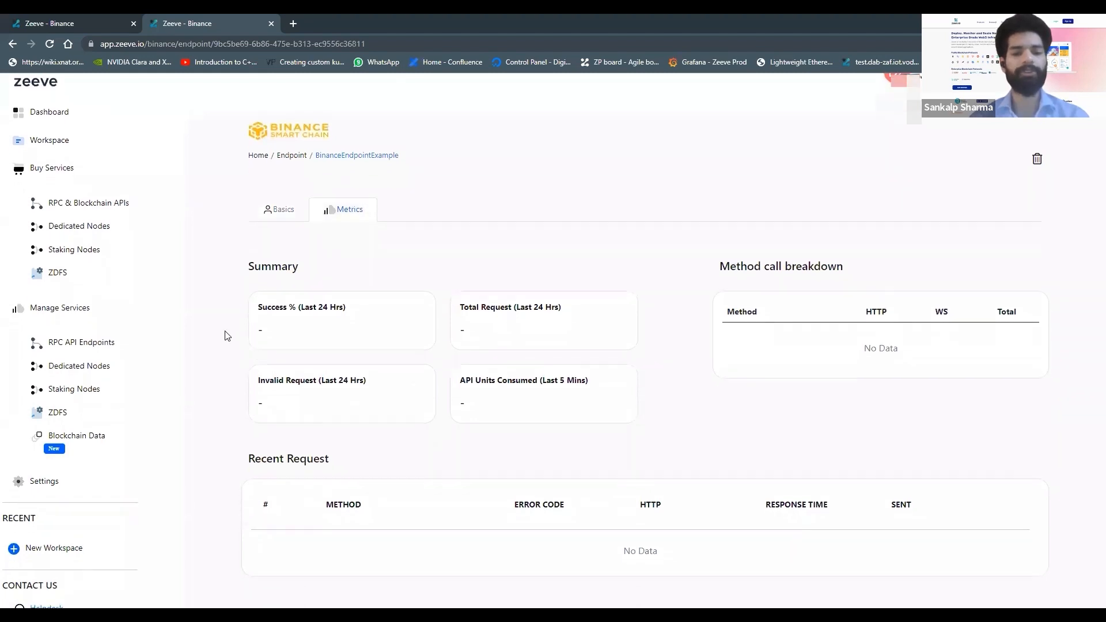
{"action": "scroll", "coordinate": [226, 336], "scroll_direction": "up", "scroll_amount": 1}
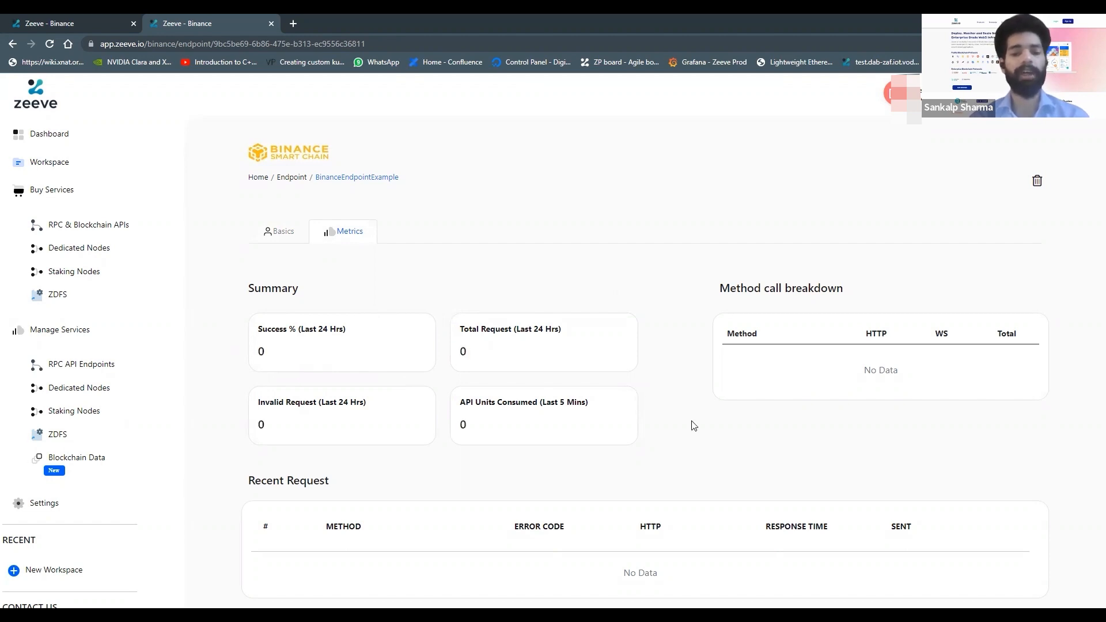
{"action": "scroll", "coordinate": [694, 426], "scroll_direction": "down", "scroll_amount": 1}
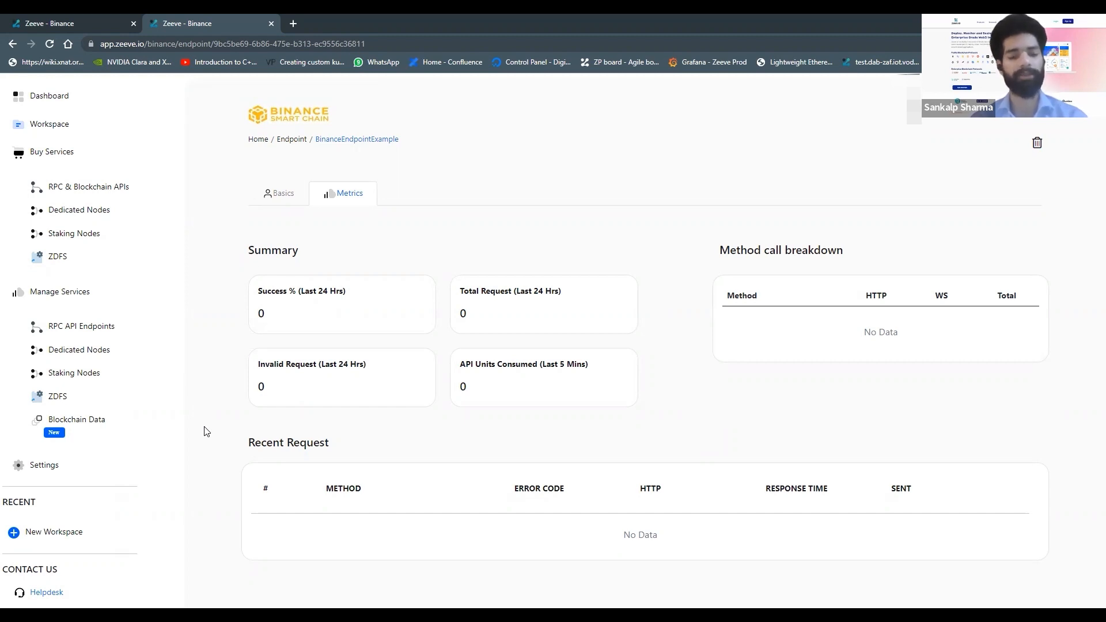
{"action": "scroll", "coordinate": [206, 432], "scroll_direction": "down", "scroll_amount": 1}
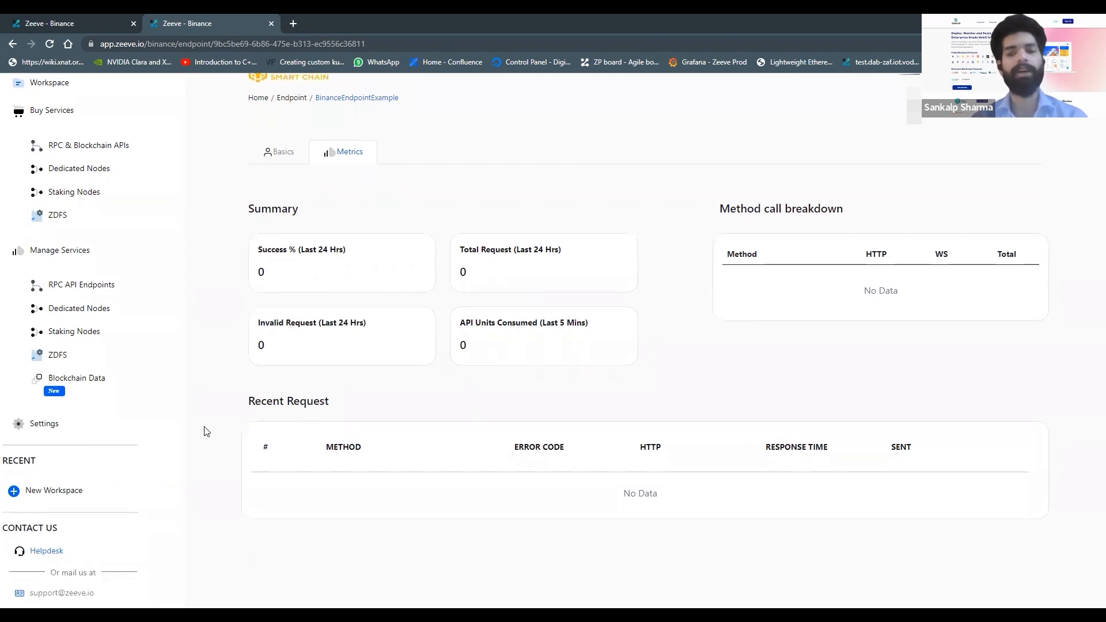
{"action": "scroll", "coordinate": [206, 431], "scroll_direction": "up", "scroll_amount": 2}
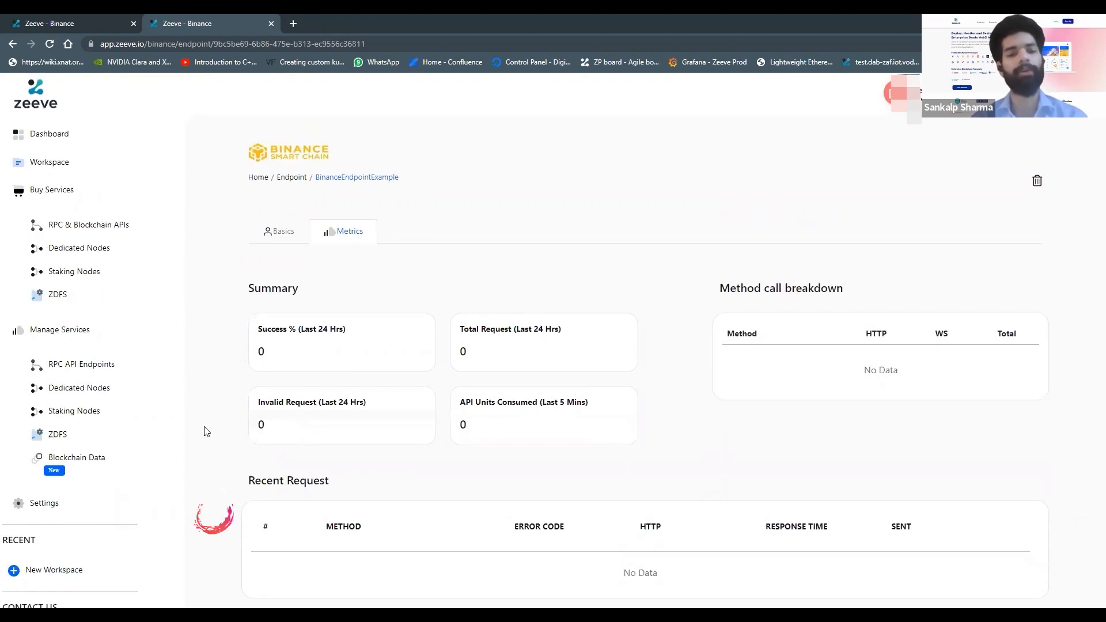
{"action": "left_click", "coordinate": [283, 236]}
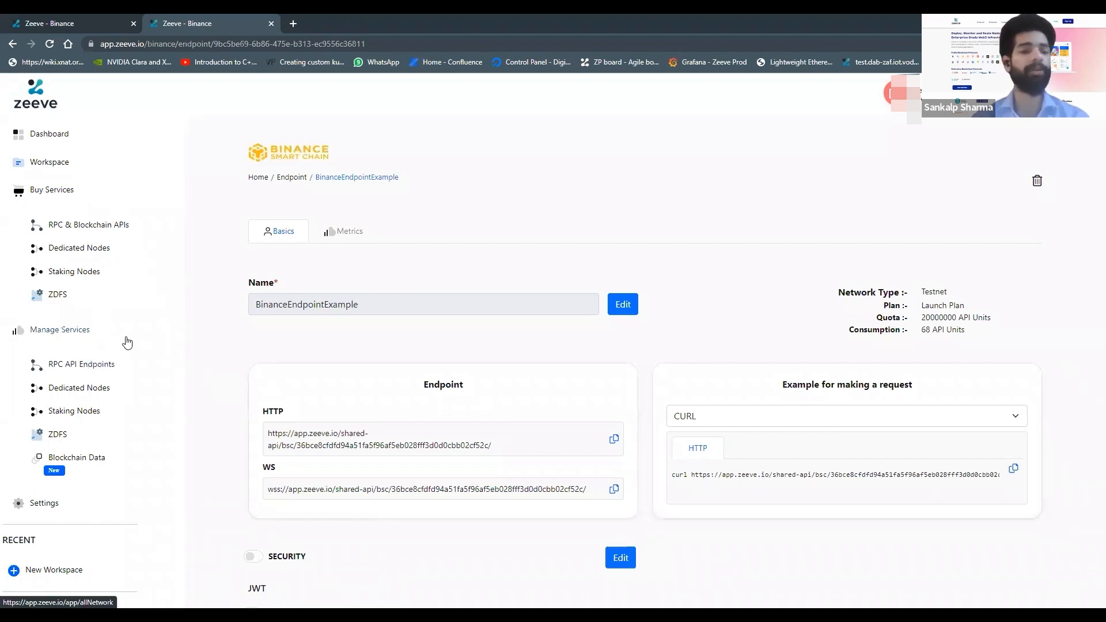
Step: Browse the RPC endpoint subscription plans, then open the dashboard
{"action": "left_click", "coordinate": [100, 229]}
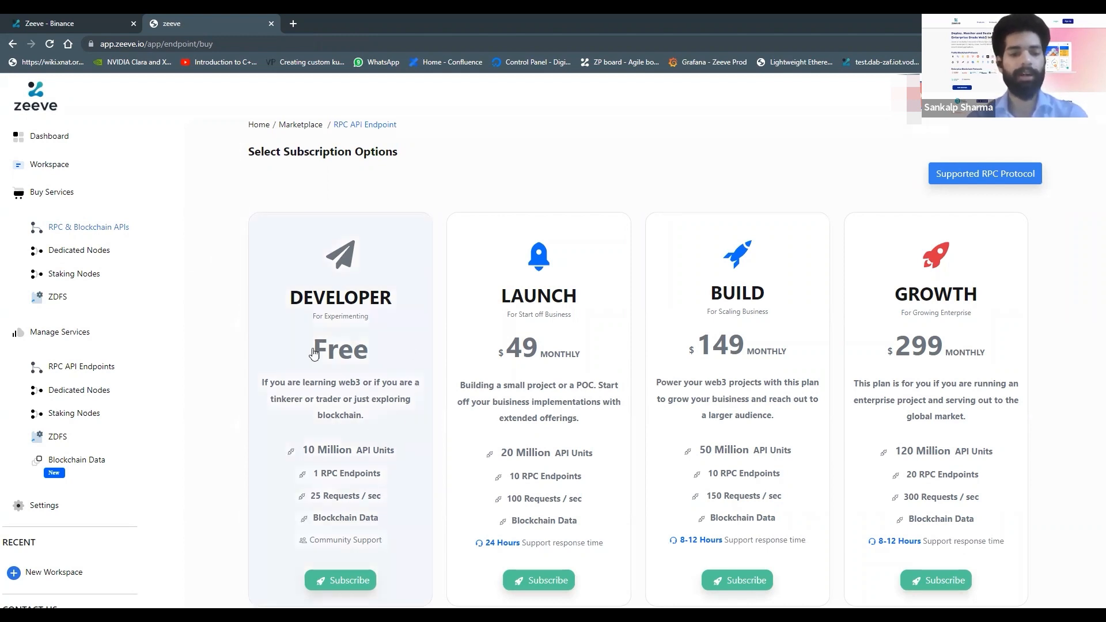
{"action": "scroll", "coordinate": [381, 444], "scroll_direction": "down", "scroll_amount": 1}
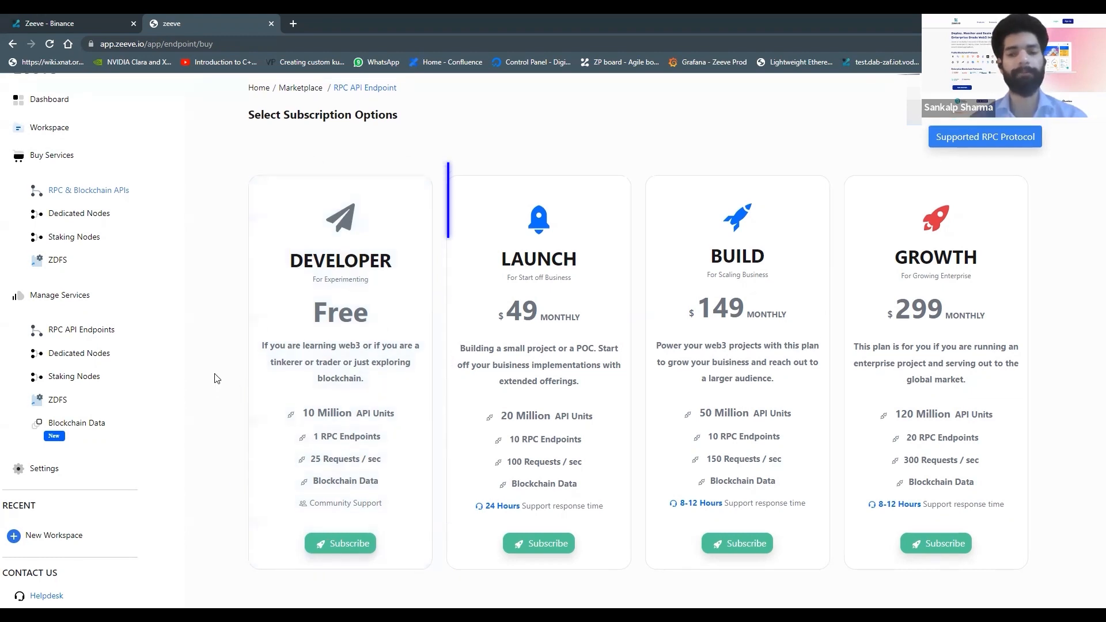
{"action": "scroll", "coordinate": [216, 378], "scroll_direction": "up", "scroll_amount": 1}
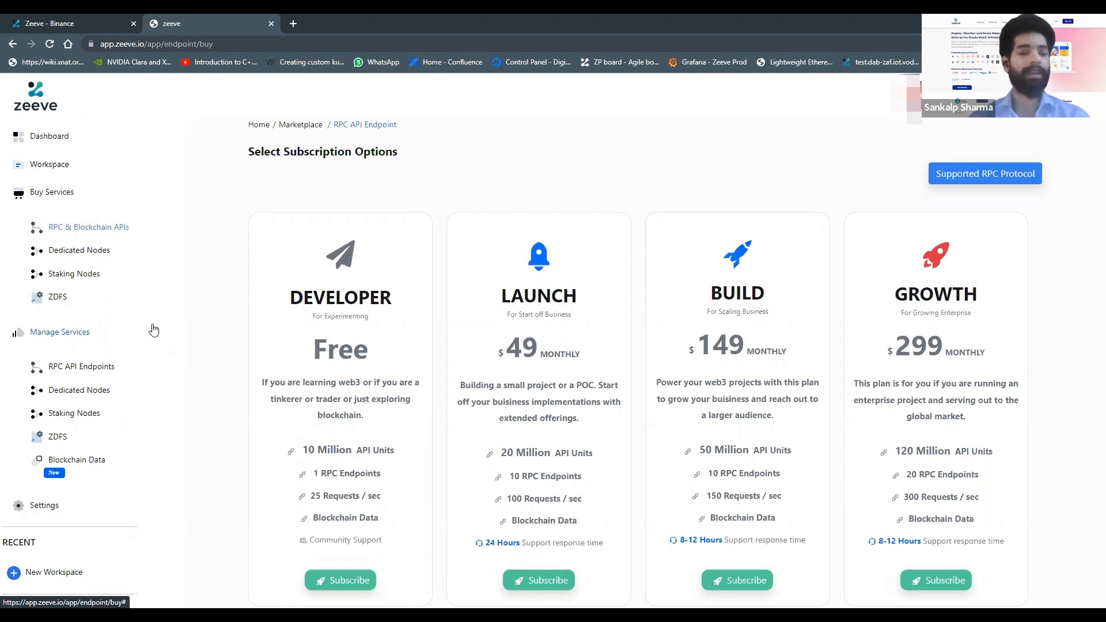
{"action": "left_click", "coordinate": [61, 141]}
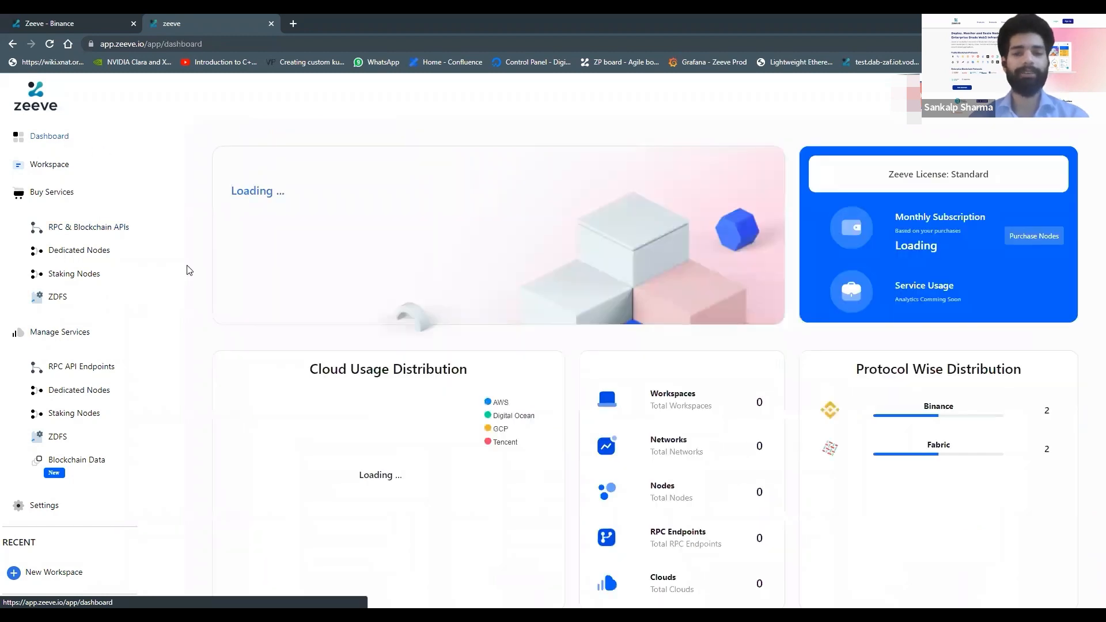